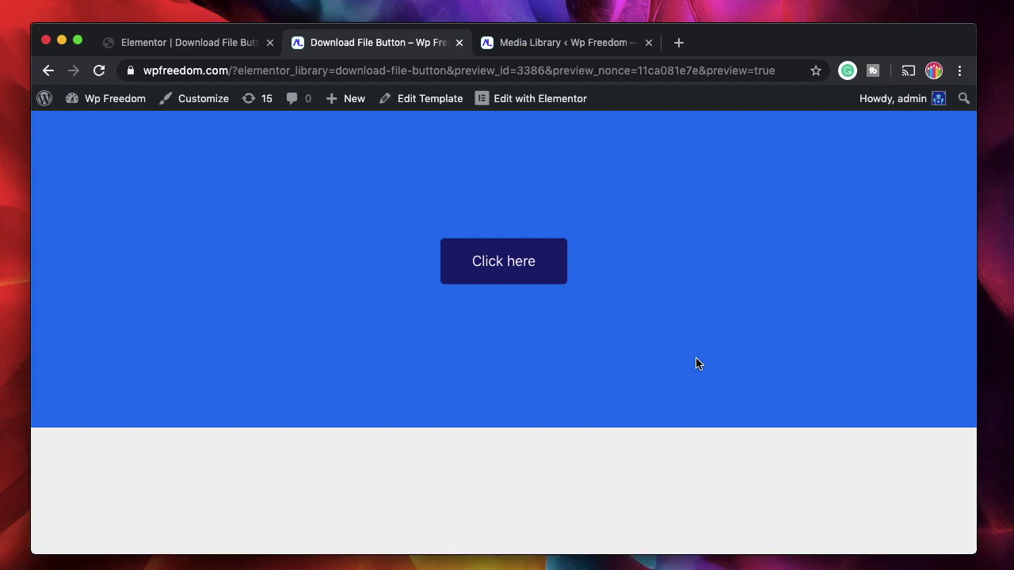
Step: Test the preview's Click here button, check the revealed heading, then switch back to the editor
click(546, 266)
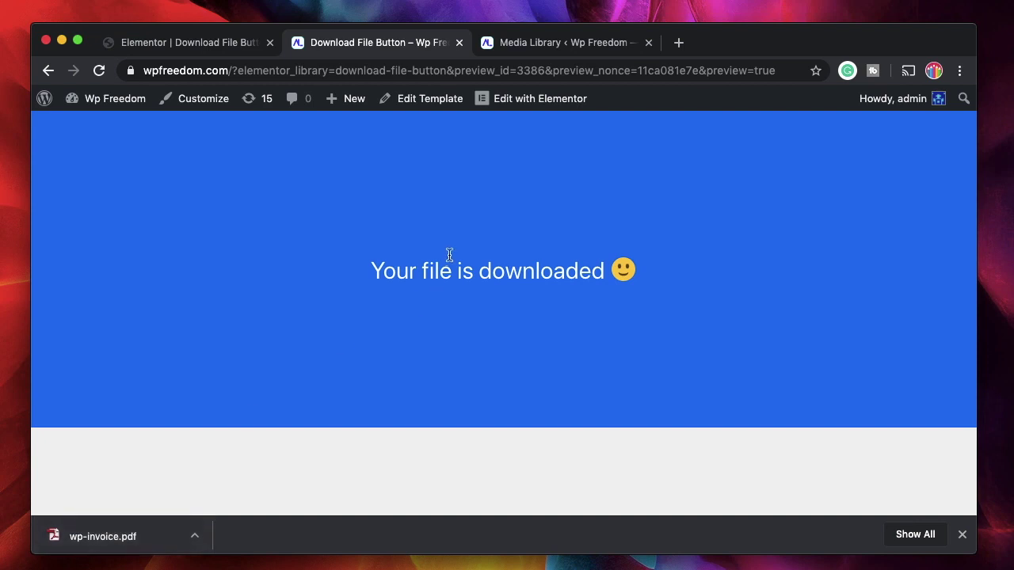
triple_click(398, 275)
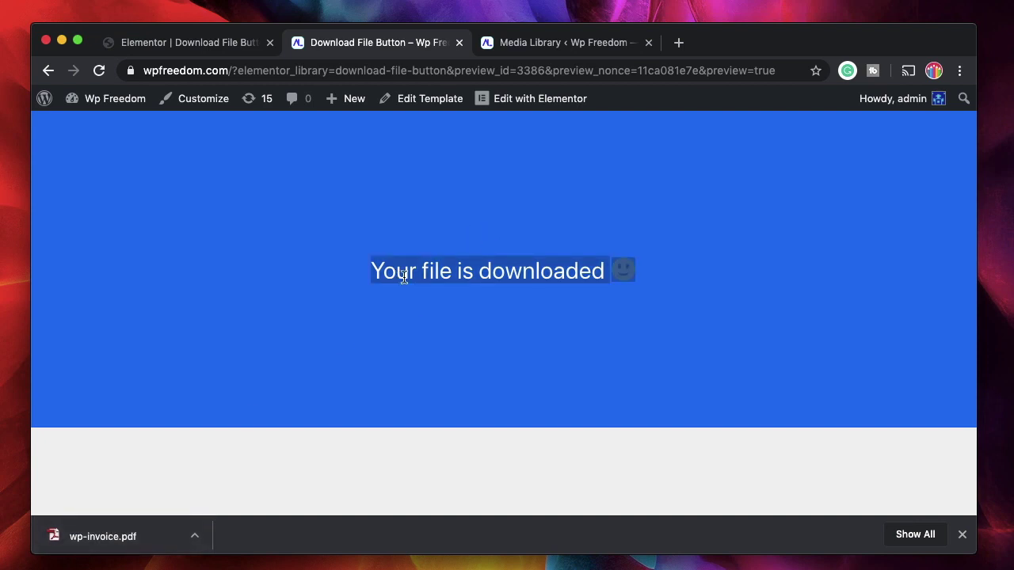
click(456, 264)
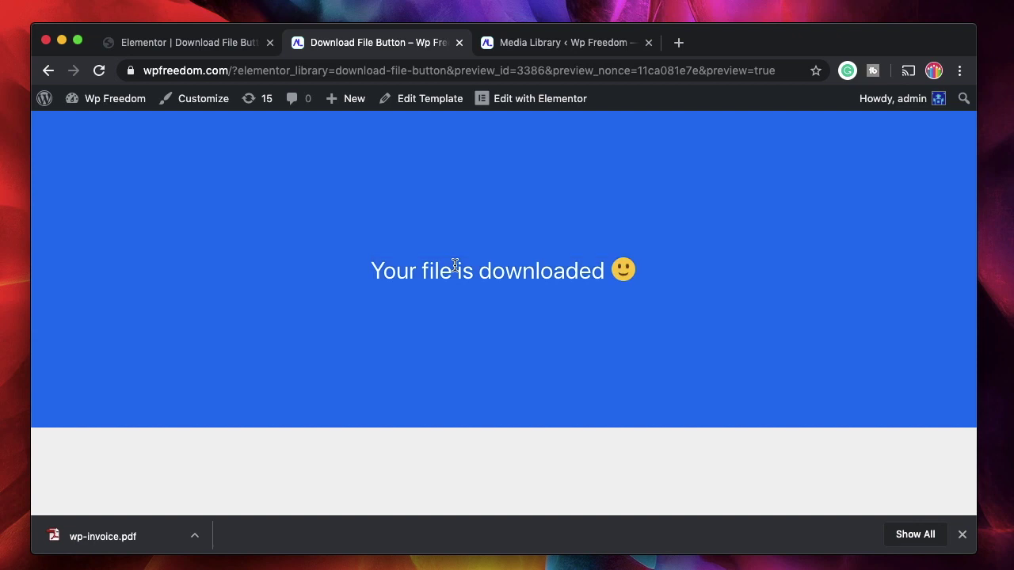
key(ctrl+shift+Tab)
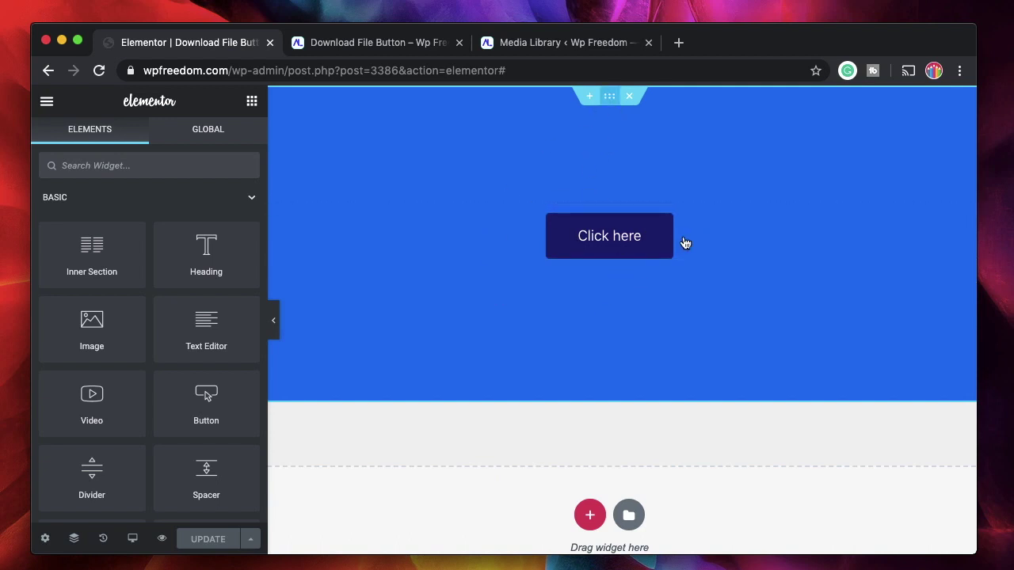
Step: Select the Click here button and confirm its Button ID field reads tiny-btn
click(707, 240)
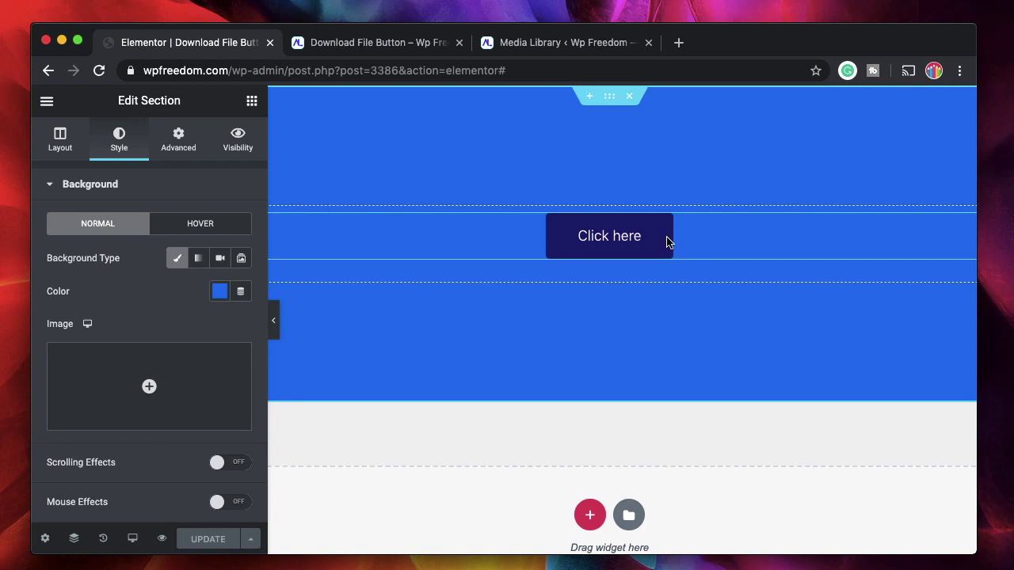
click(707, 239)
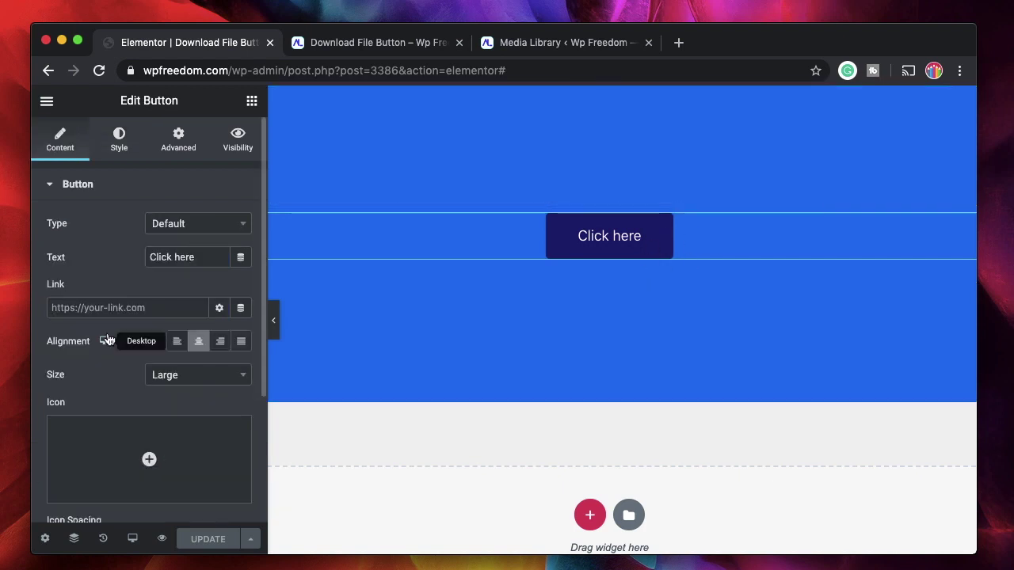
scroll(106, 335, down, 5)
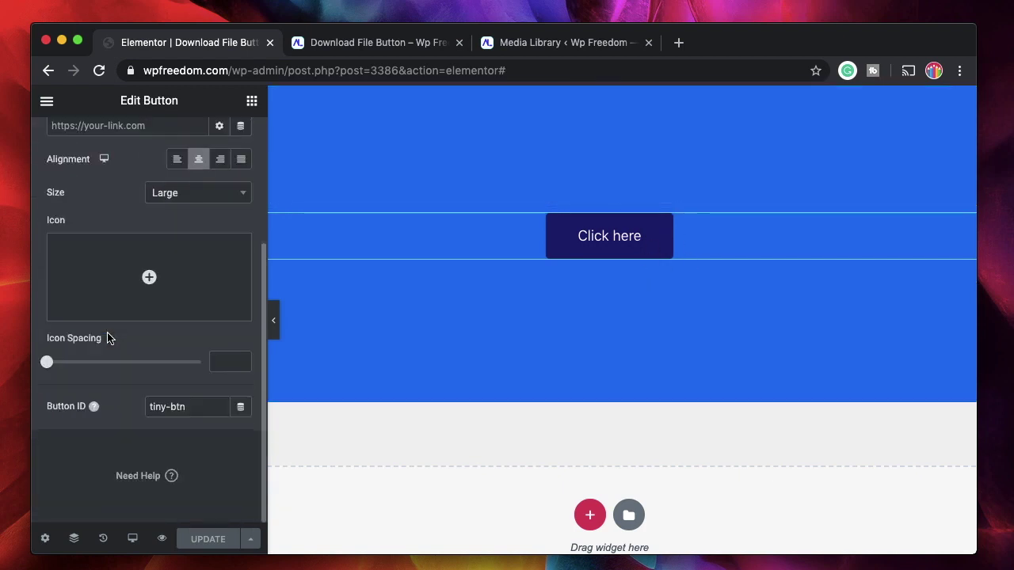
triple_click(197, 405)
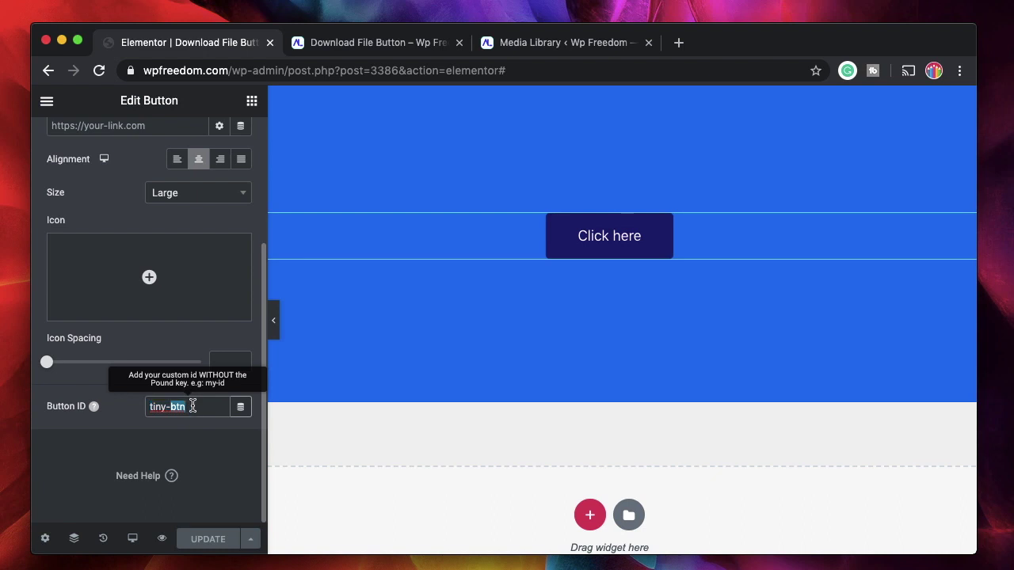
double_click(192, 406)
triple_click(192, 405)
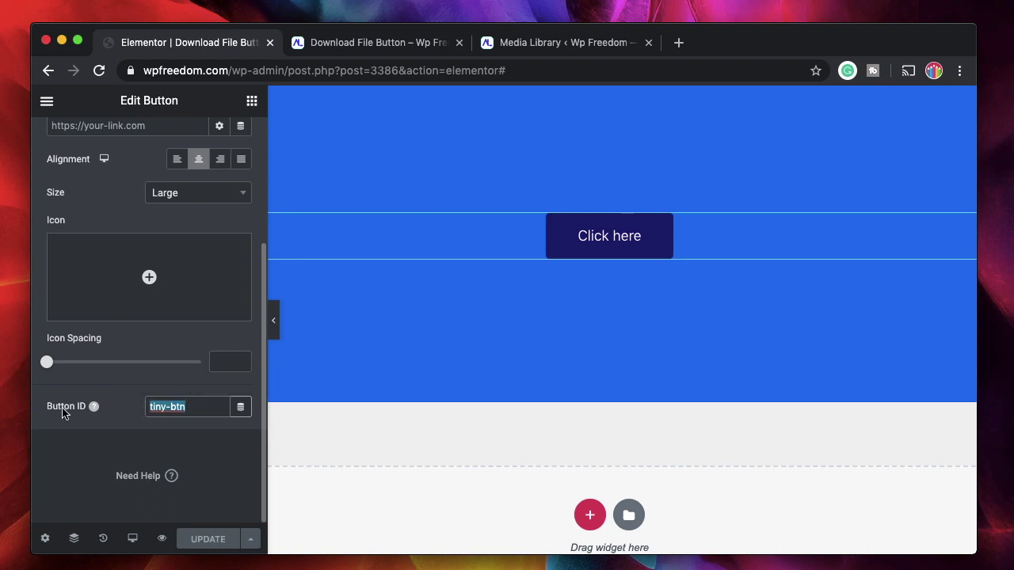
double_click(195, 409)
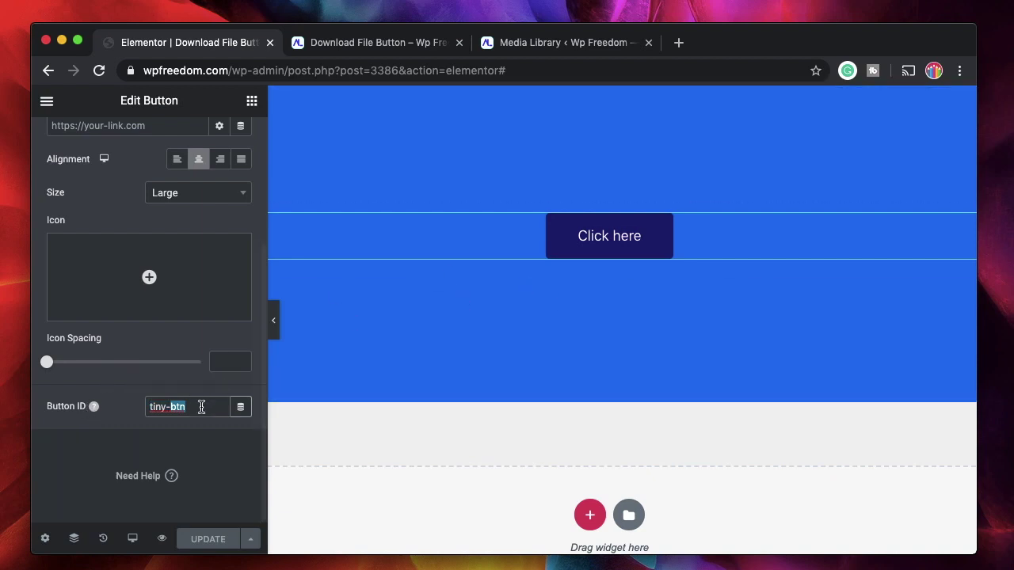
click(189, 407)
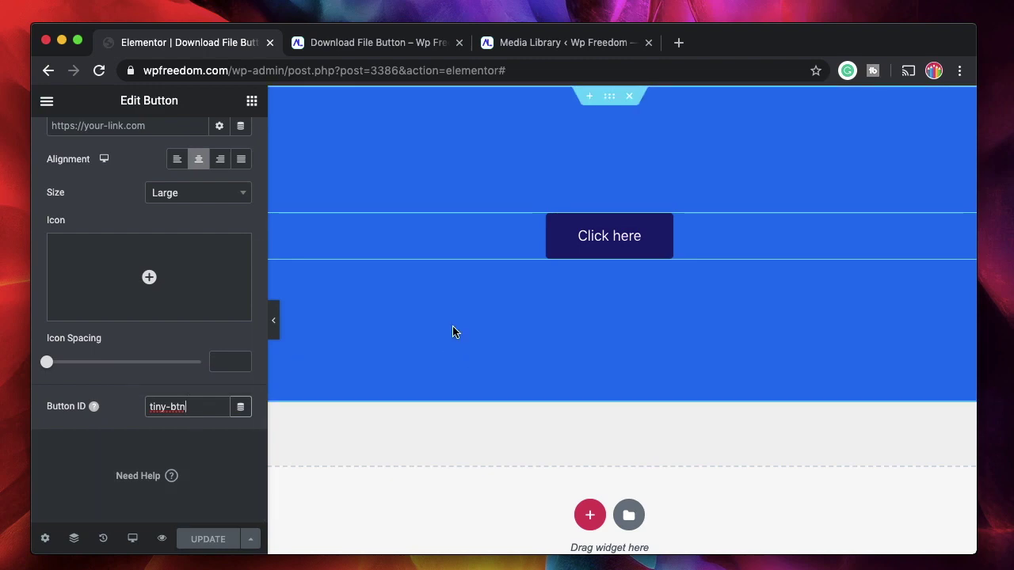
click(253, 103)
Step: Add a centred Heading reading 'Your file is downloaded :)' below the button
drag(205, 247, 366, 251)
triple_click(127, 241)
text(Y)
text(pu)
key(BackSpace)
key(BackSpace)
text(our file is downloaded :))
click(199, 451)
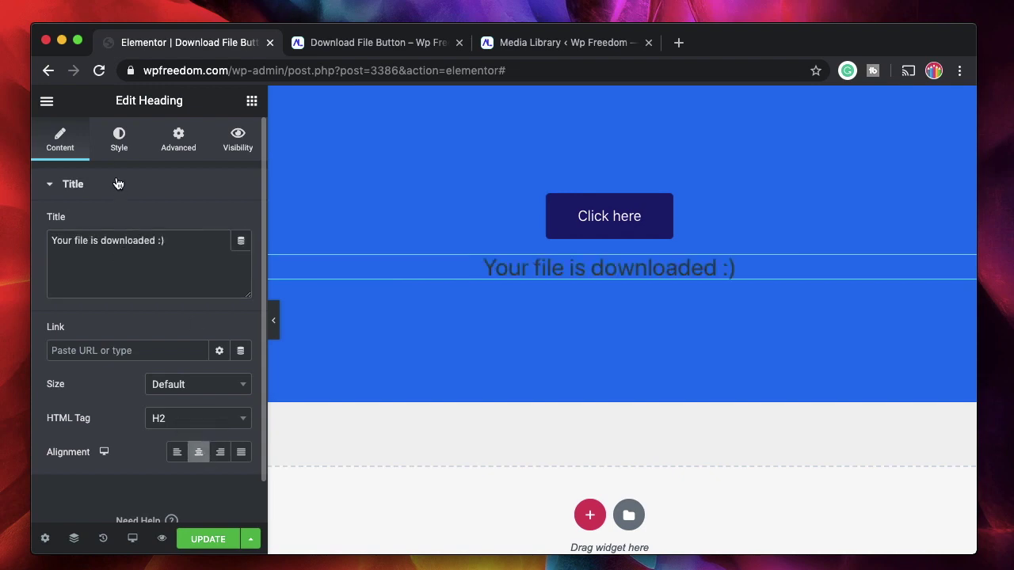
Step: Make the heading text colour white and save the template
click(119, 140)
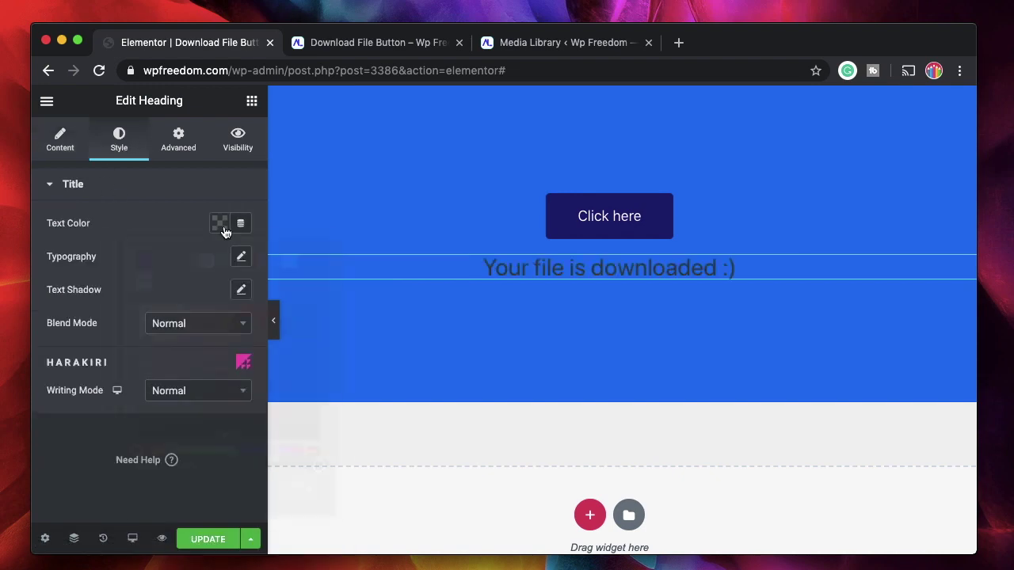
click(219, 223)
click(287, 260)
click(159, 183)
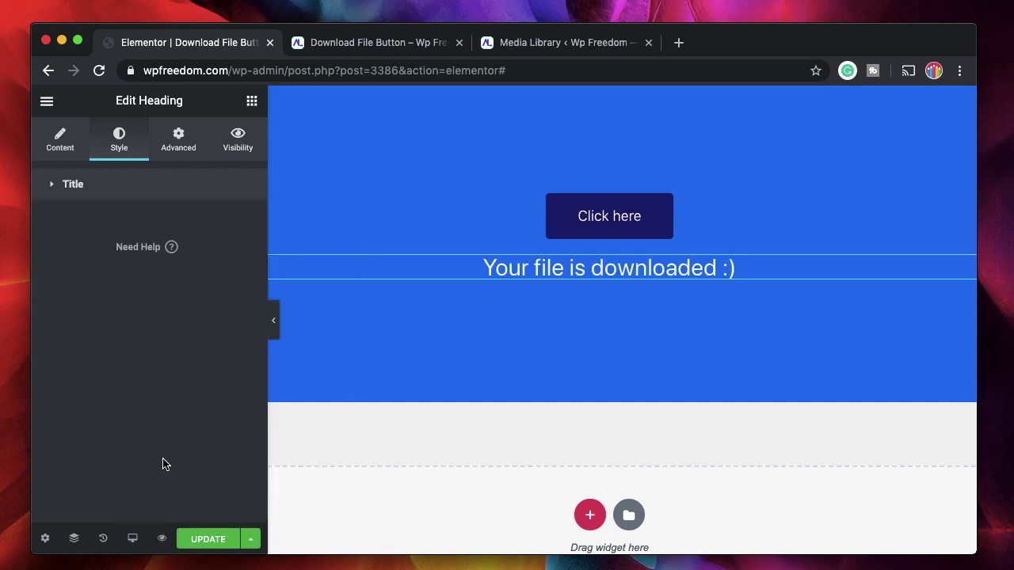
click(207, 540)
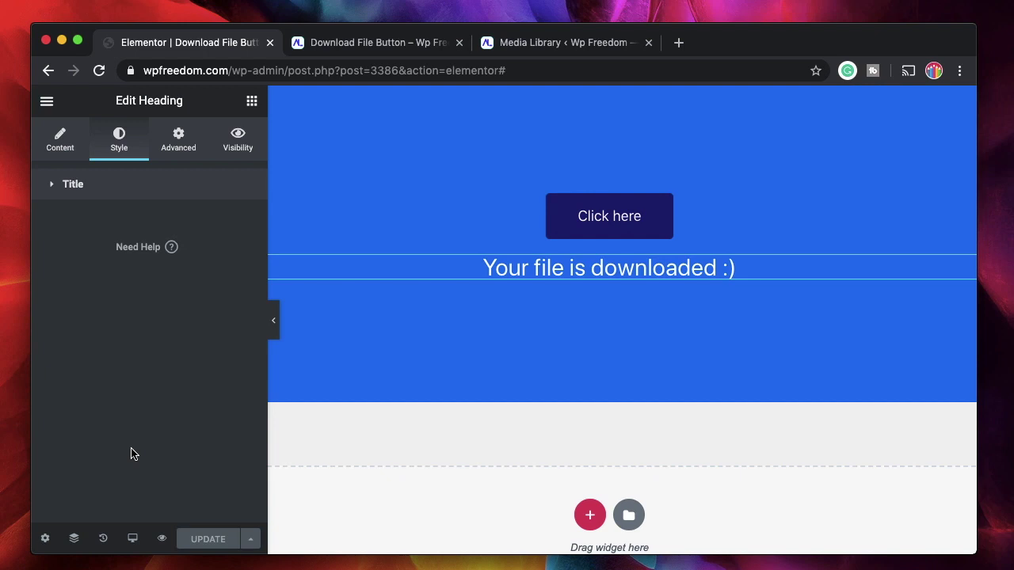
Step: Give the heading the CSS ID my-title and save the template
click(85, 190)
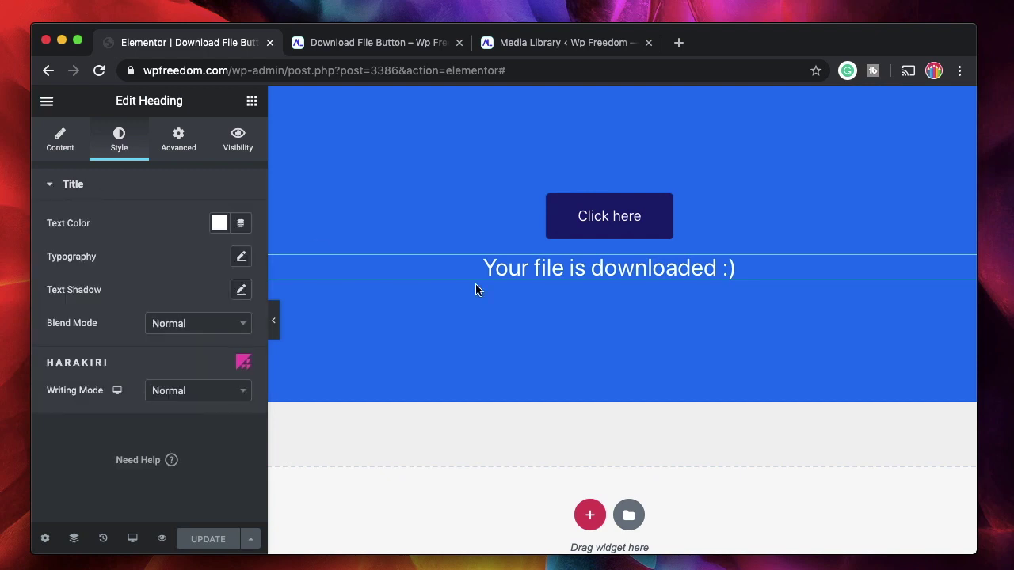
click(175, 150)
click(190, 419)
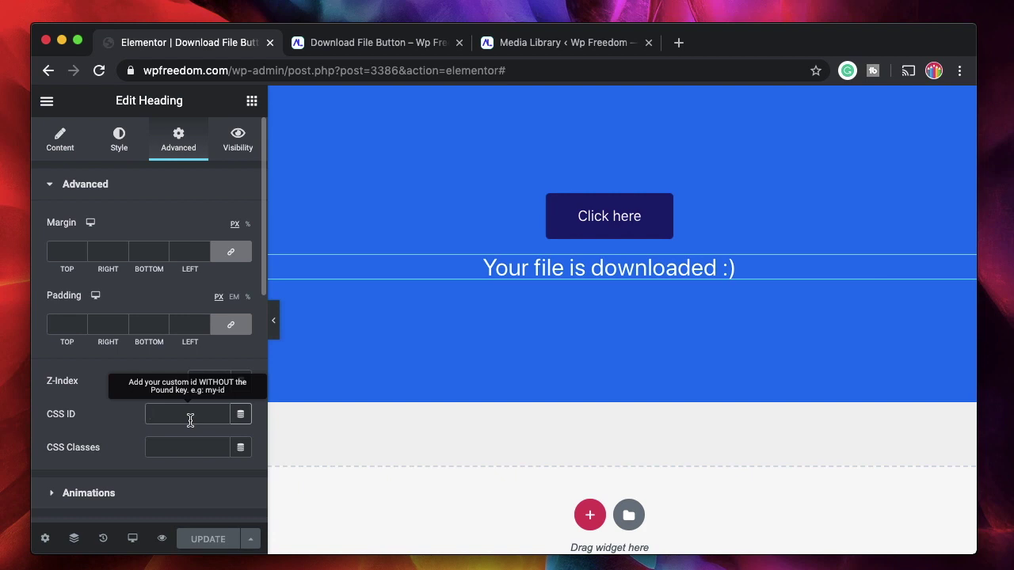
text(my-tit)
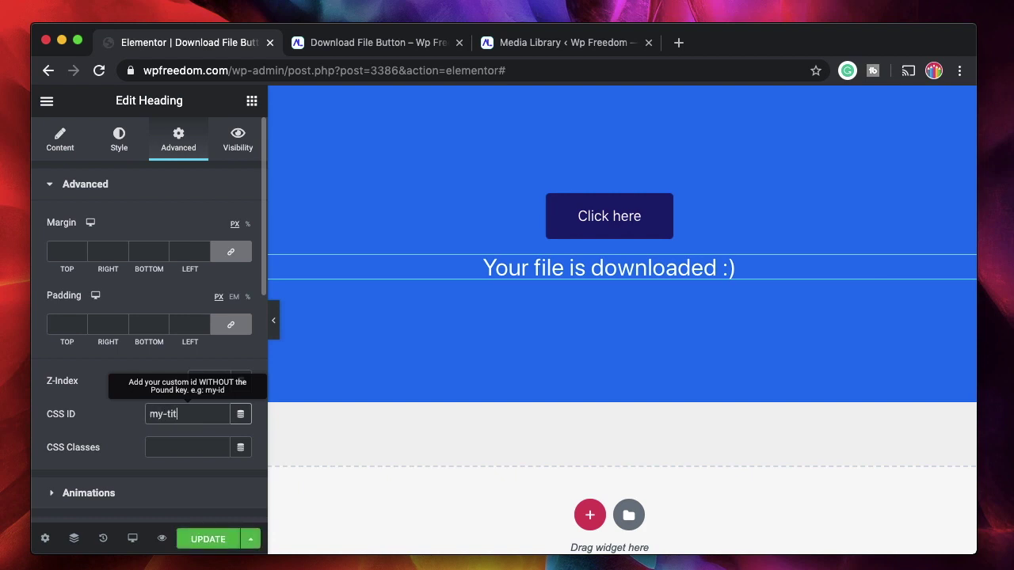
text(le)
click(207, 538)
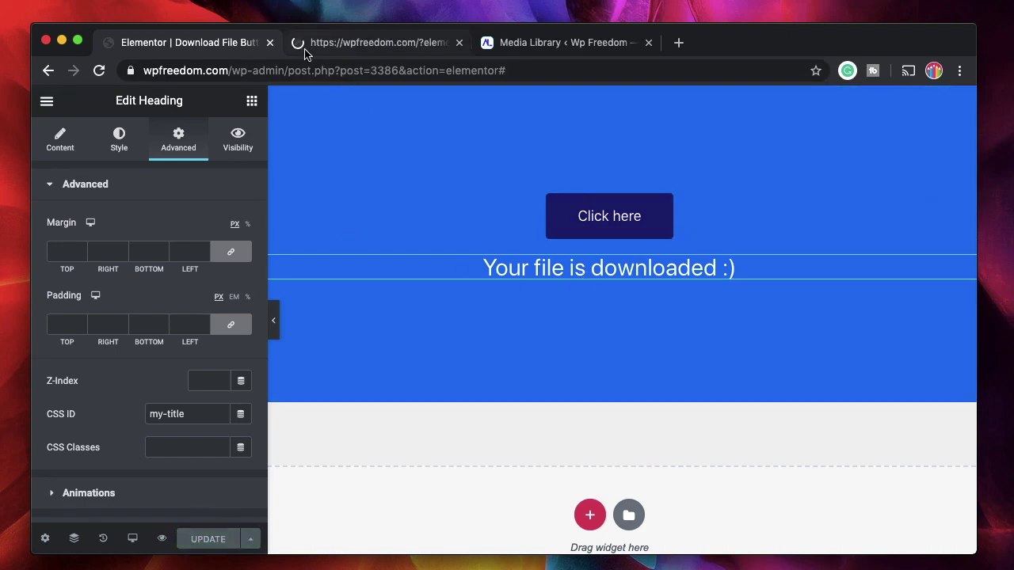
click(251, 101)
Step: Find the HTML widget and place it below the heading
text(hmtl)
key(BackSpace)
key(BackSpace)
key(BackSpace)
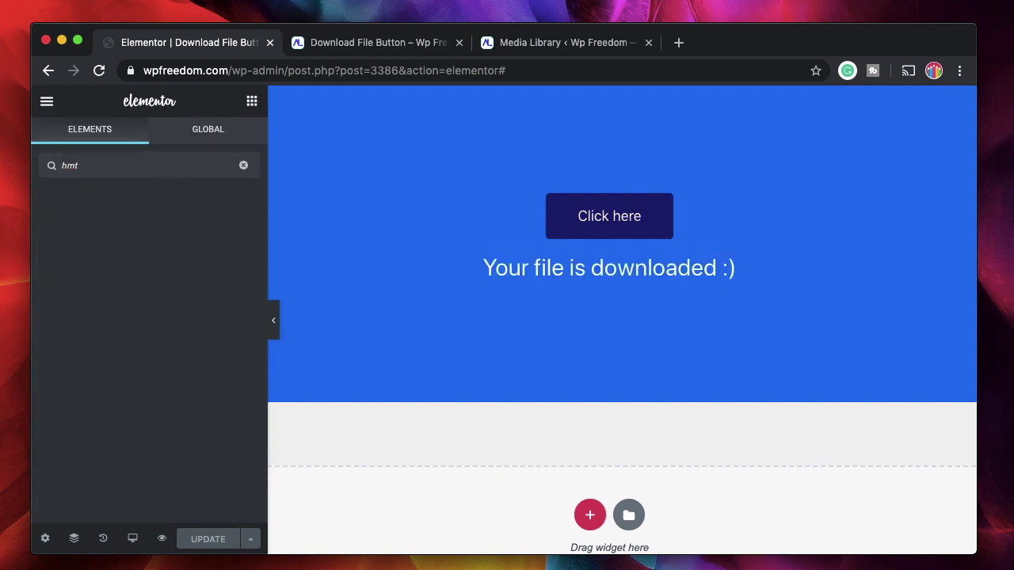
text(t)
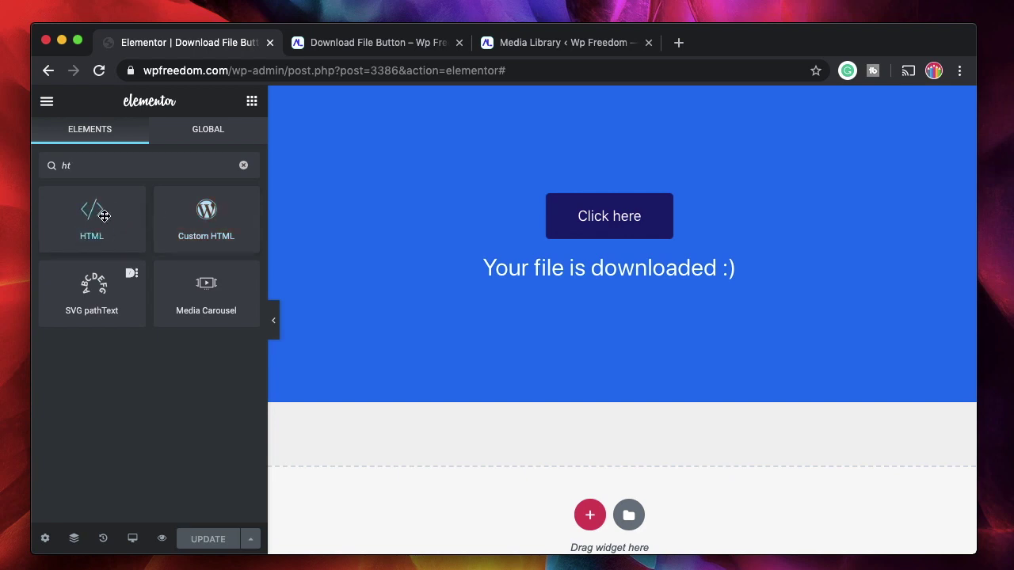
drag(103, 212, 567, 271)
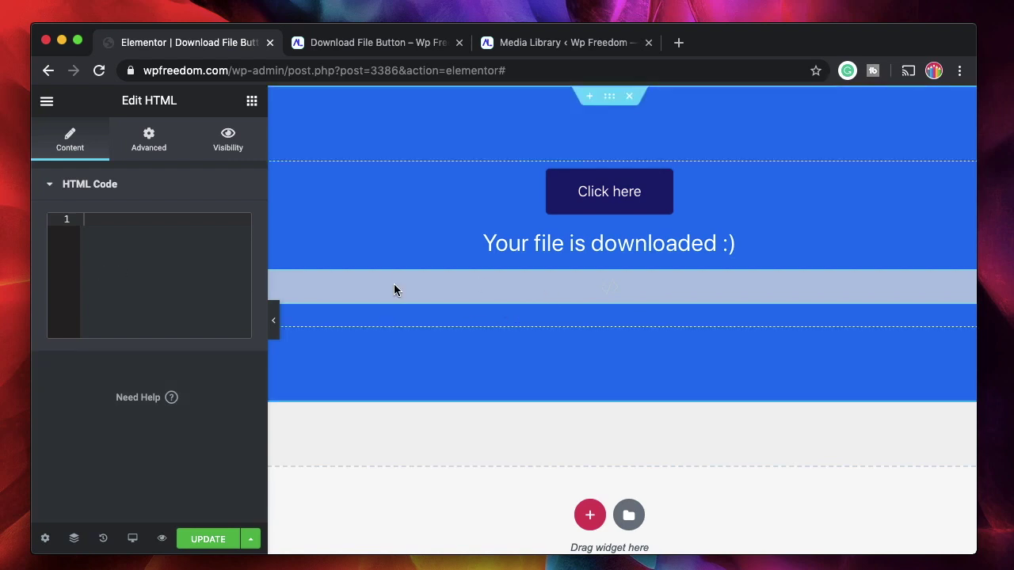
Step: Write opening and closing <script> tags with an empty line between them
text(<>)
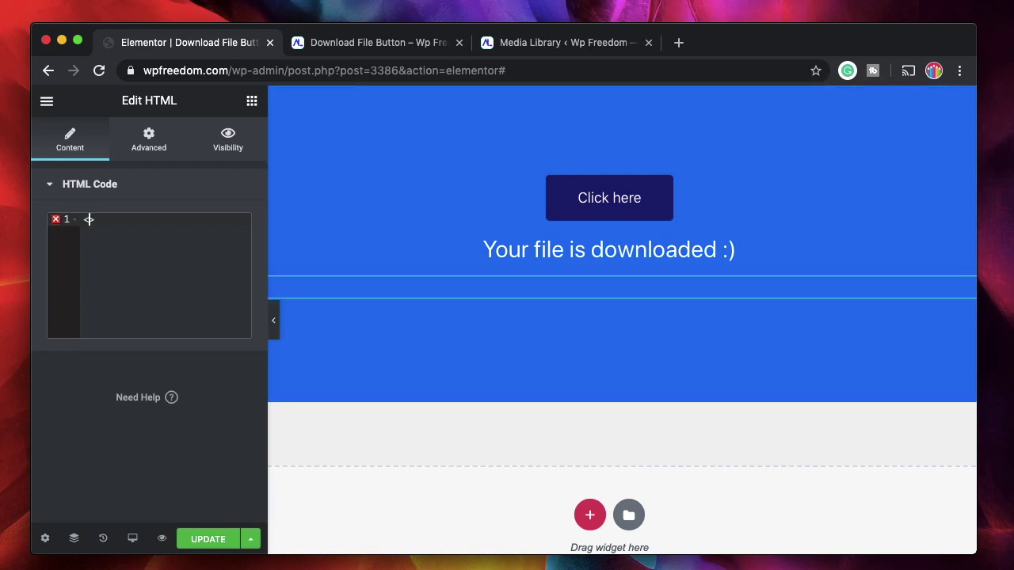
text(script)
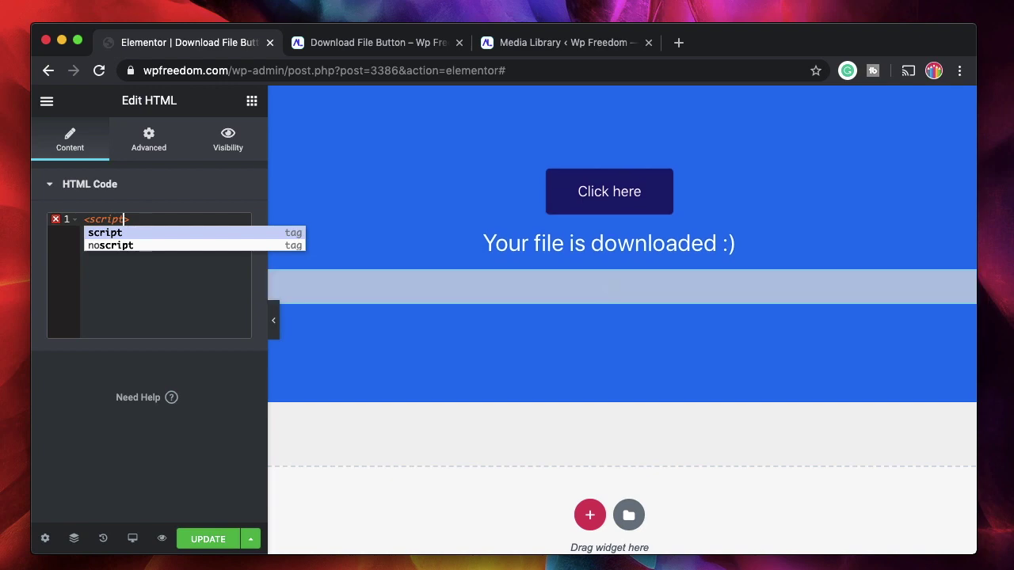
key(Right)
key(Return)
key(Return)
key(Return)
text(<)
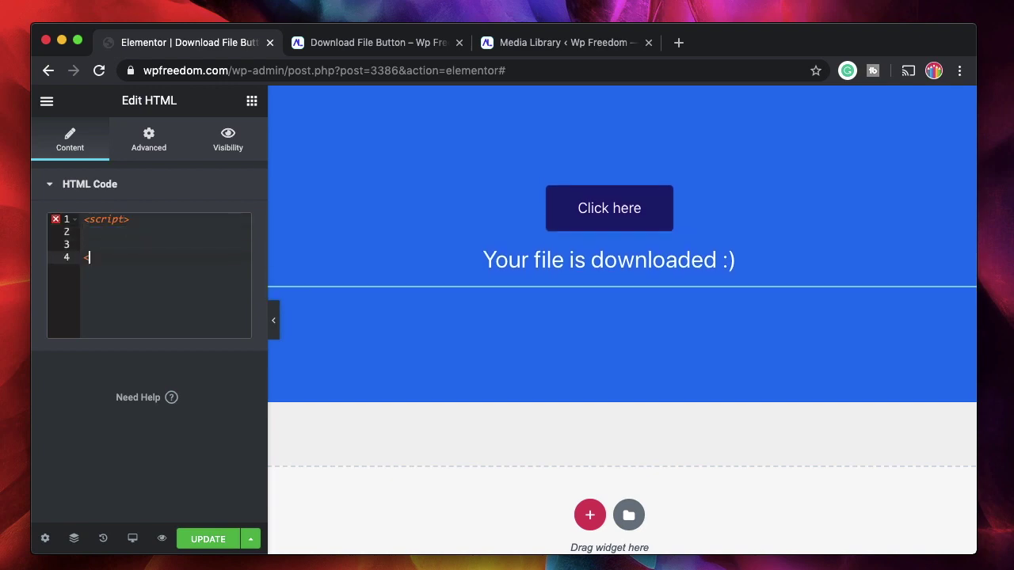
text(/scrip)
key(Return)
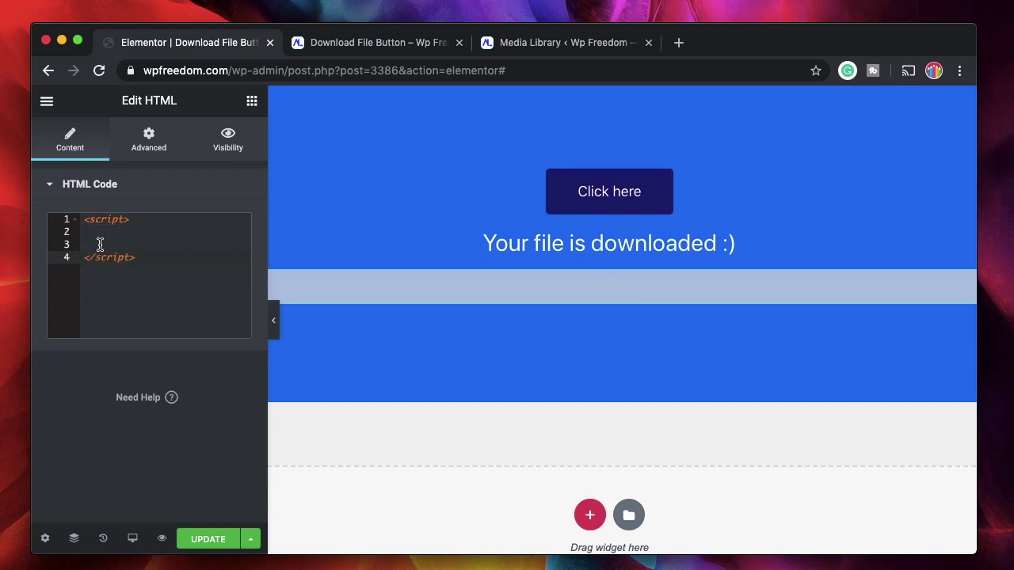
click(91, 221)
click(96, 259)
click(97, 234)
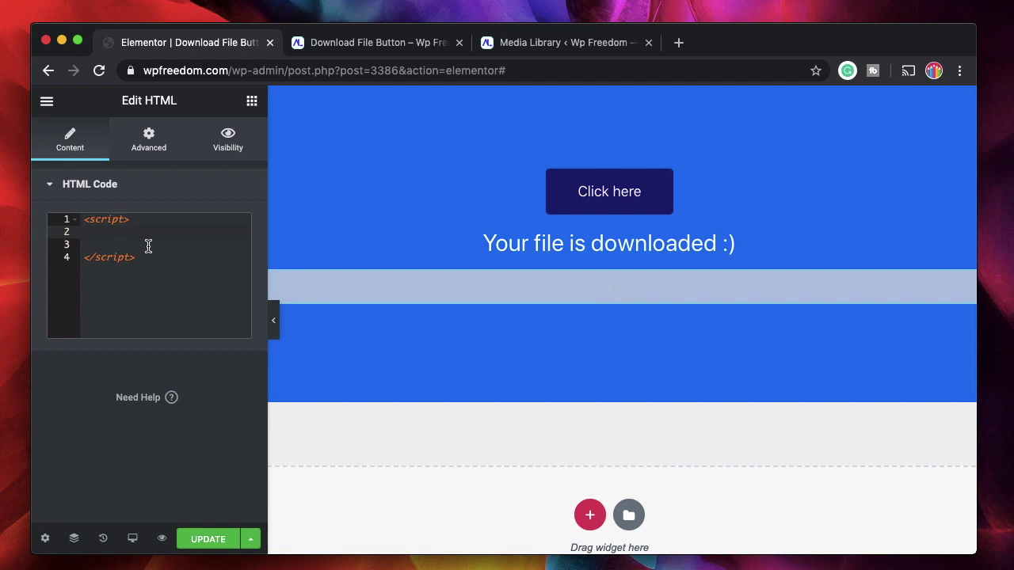
Step: Type document.querySelector("#tiny-btn").addEventListener("click", function(){ with an empty body line
text(doc)
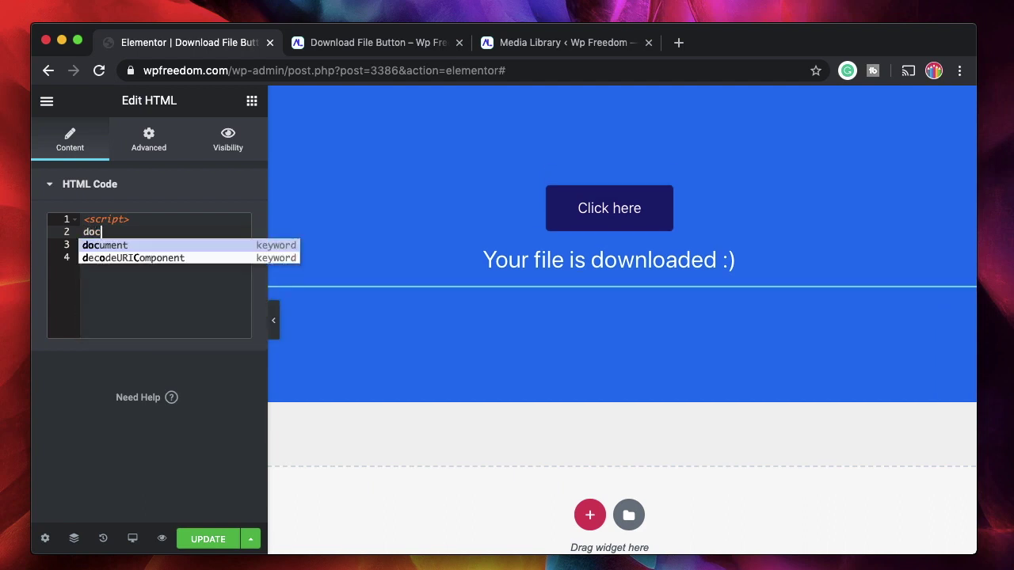
text(ument.)
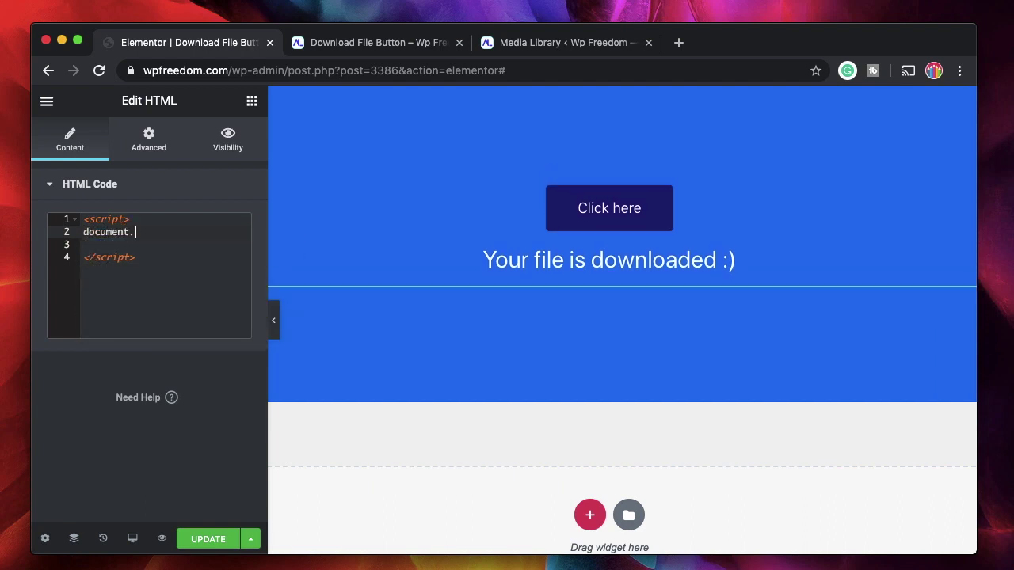
text(querySelector(")
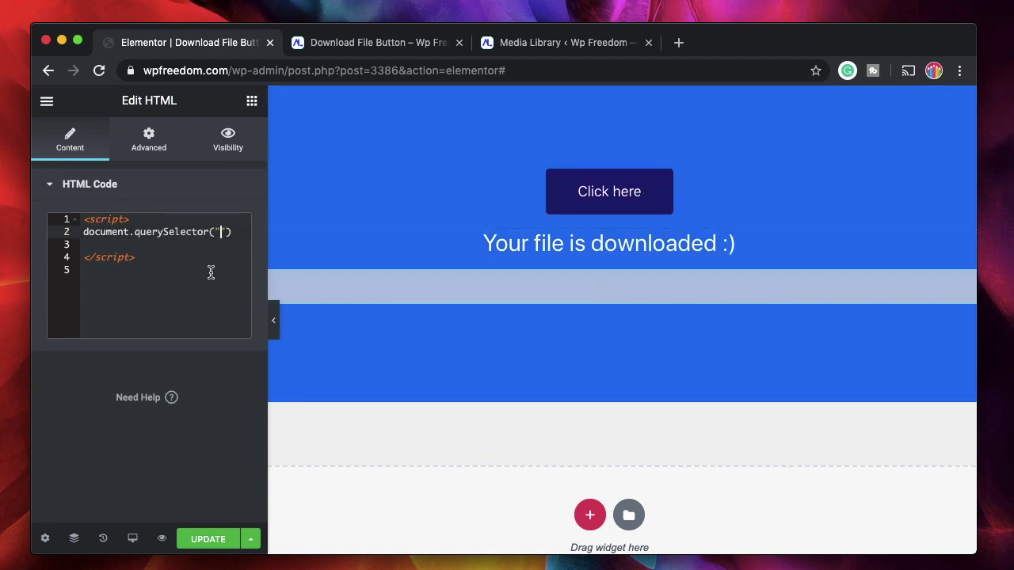
text(tiny-btn)
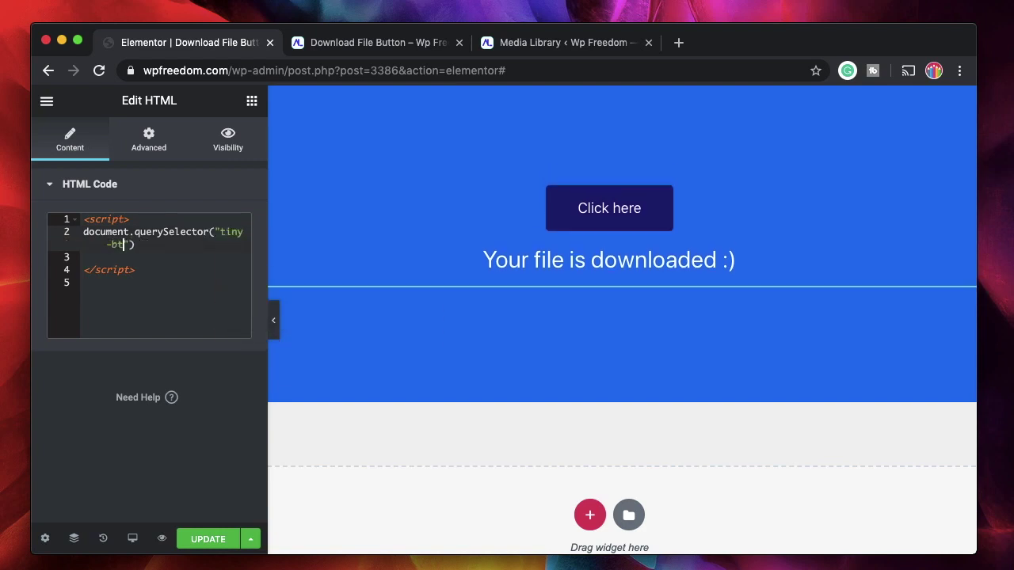
click(219, 232)
text(#)
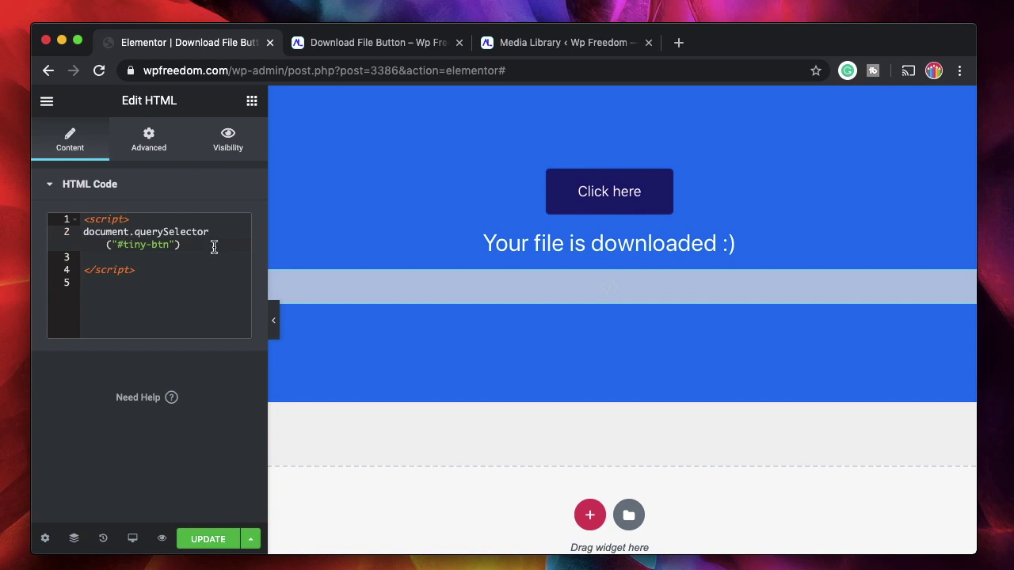
click(187, 251)
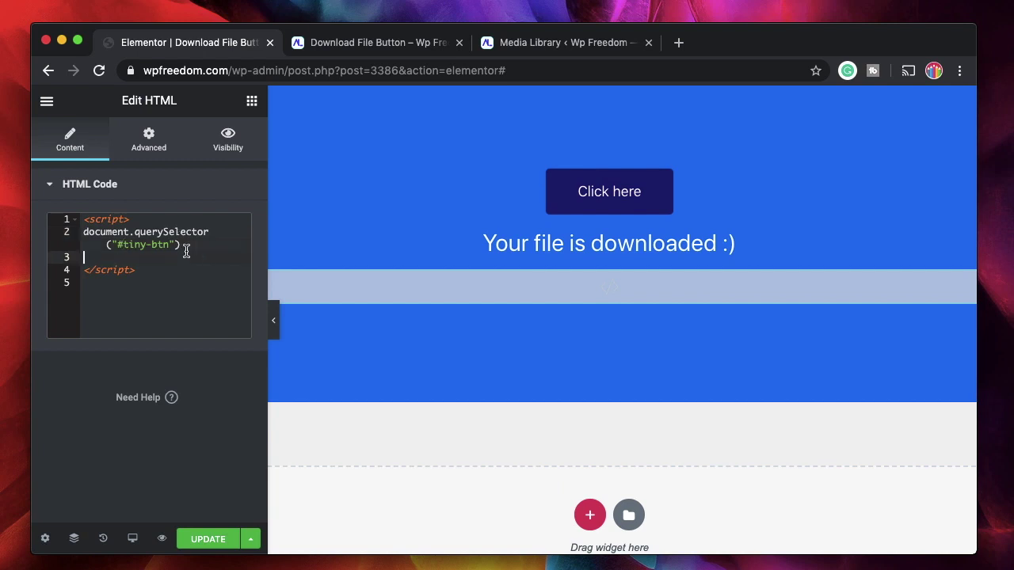
click(182, 245)
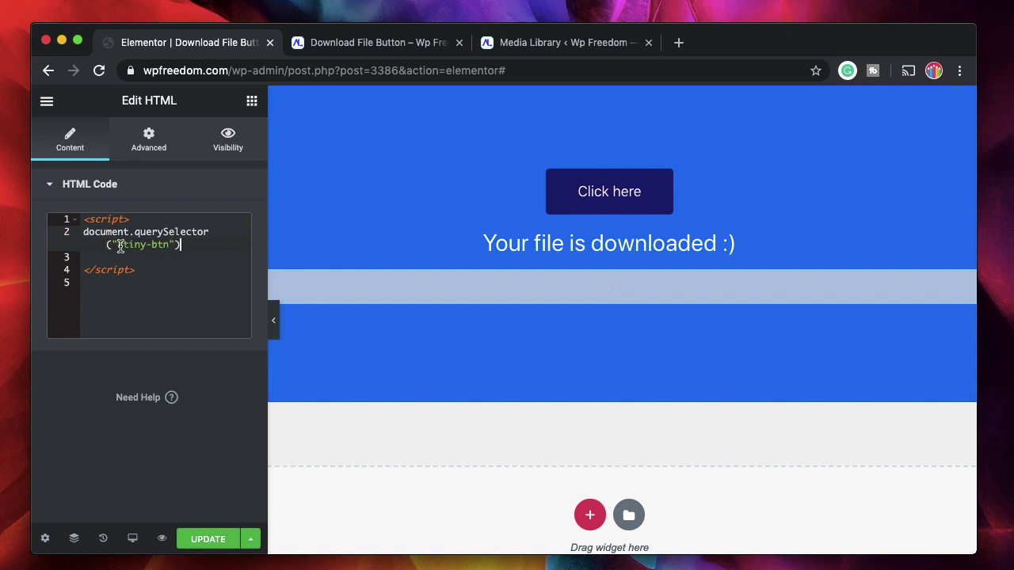
text(.)
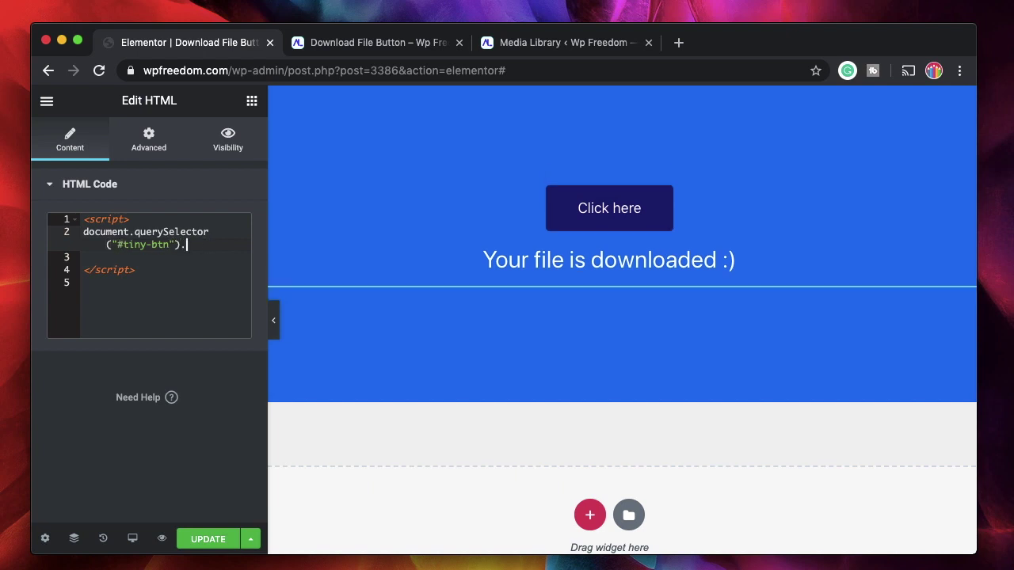
text(a)
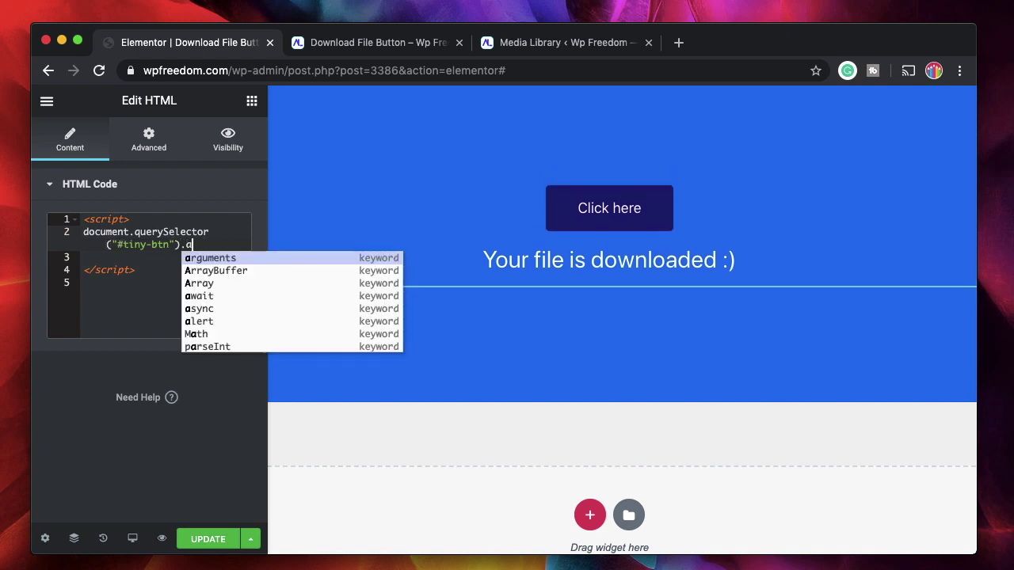
text(ddEve)
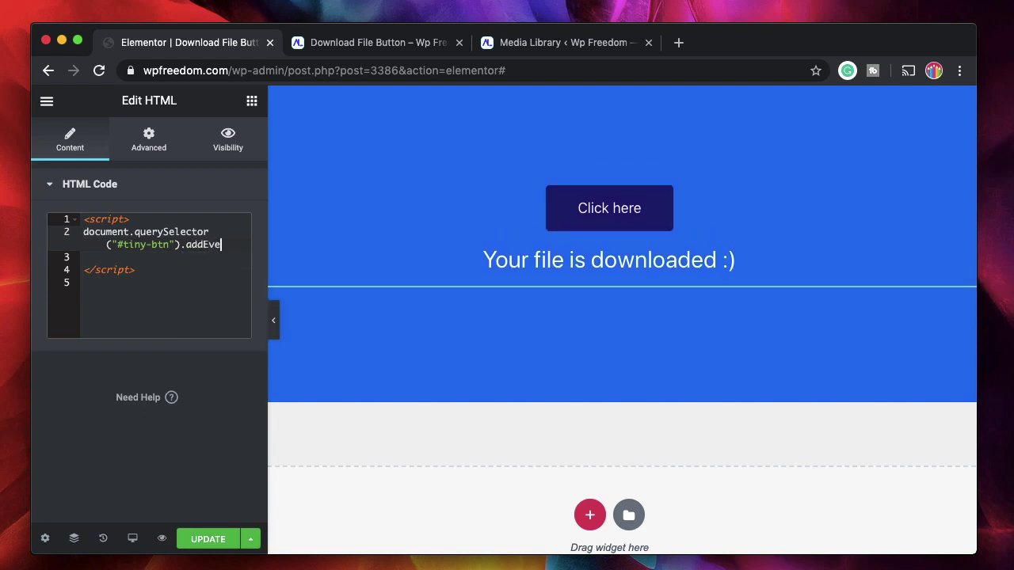
text(nt)
text(Lis)
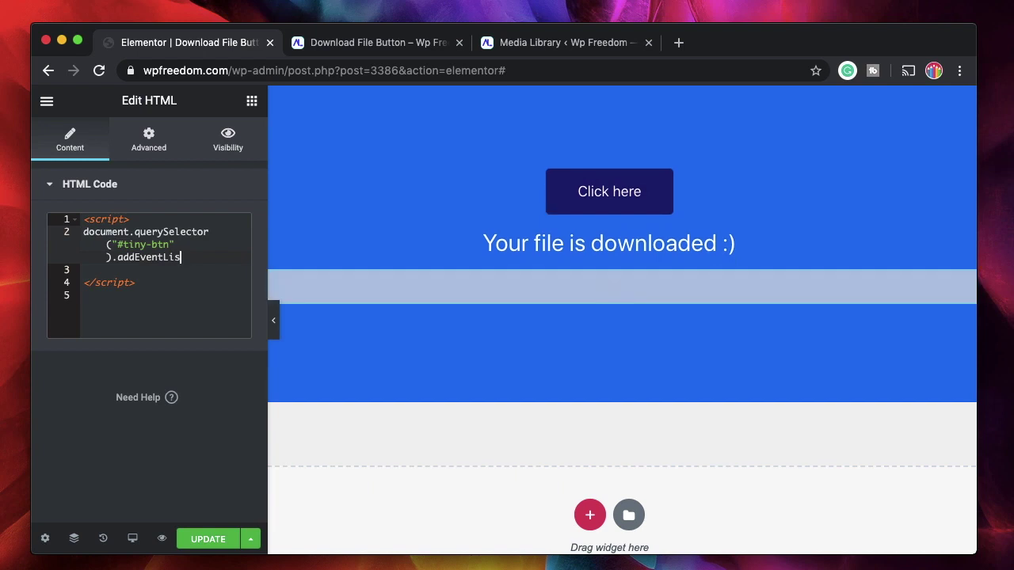
text(tener()"click",)
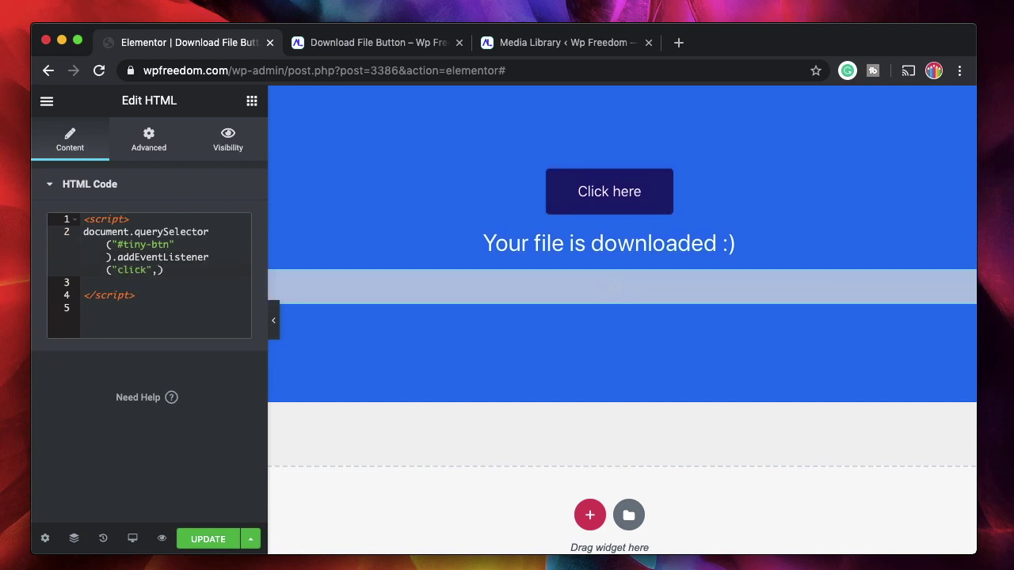
text(fucntion)
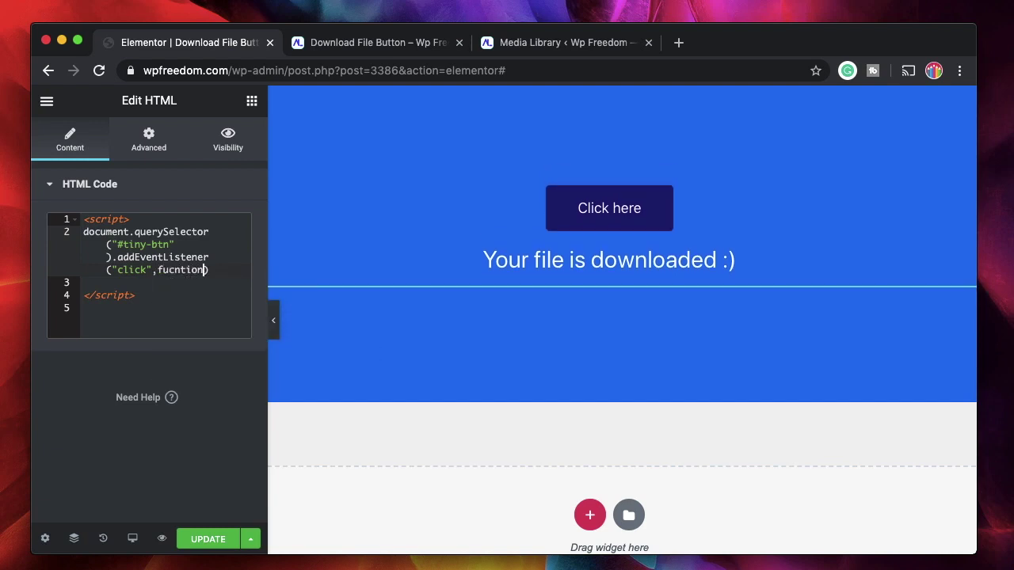
text(())
text({)
key(Return)
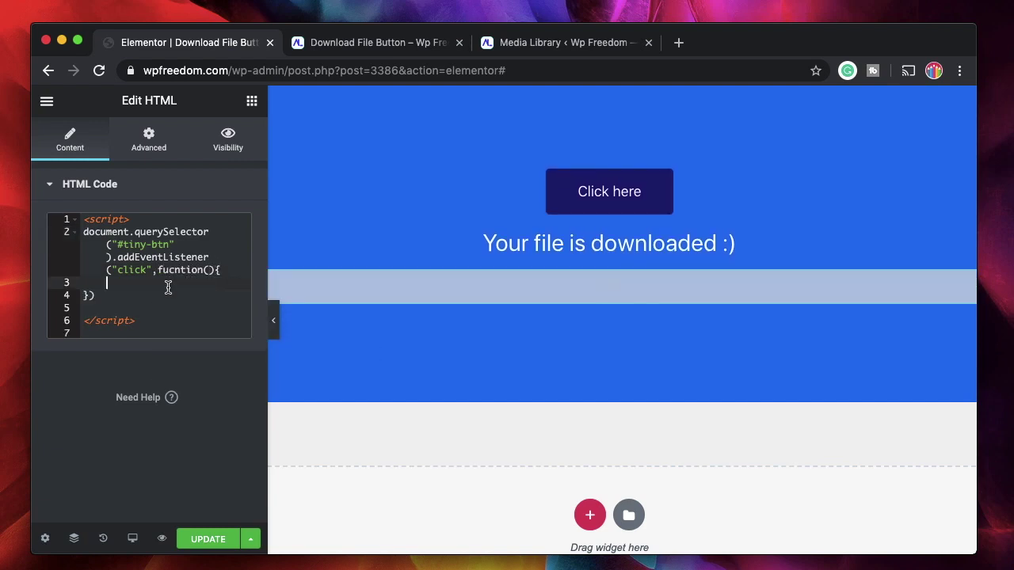
Step: Correct the misspelled 'fucntion' keyword to 'function'
click(178, 272)
key(BackSpace)
key(Right)
text(c)
click(119, 270)
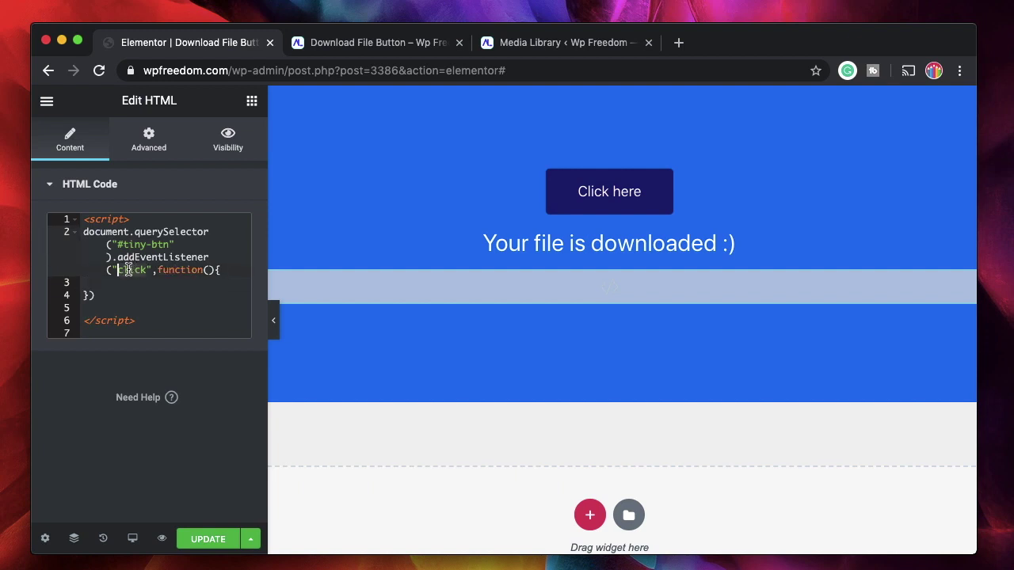
click(152, 247)
click(115, 287)
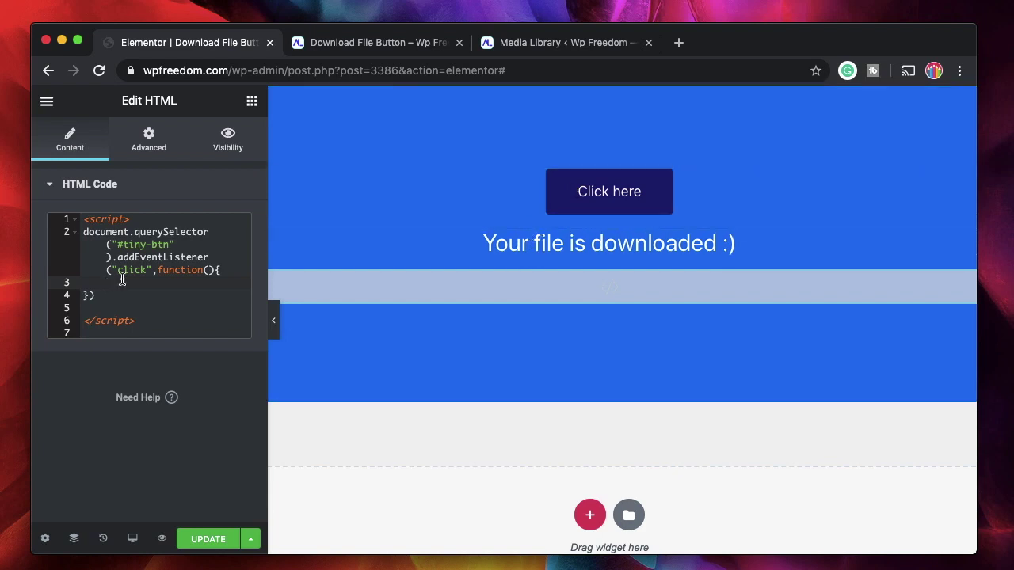
Step: Copy the document.querySelector("#tiny-btn") expression and paste it into the function body
click(82, 231)
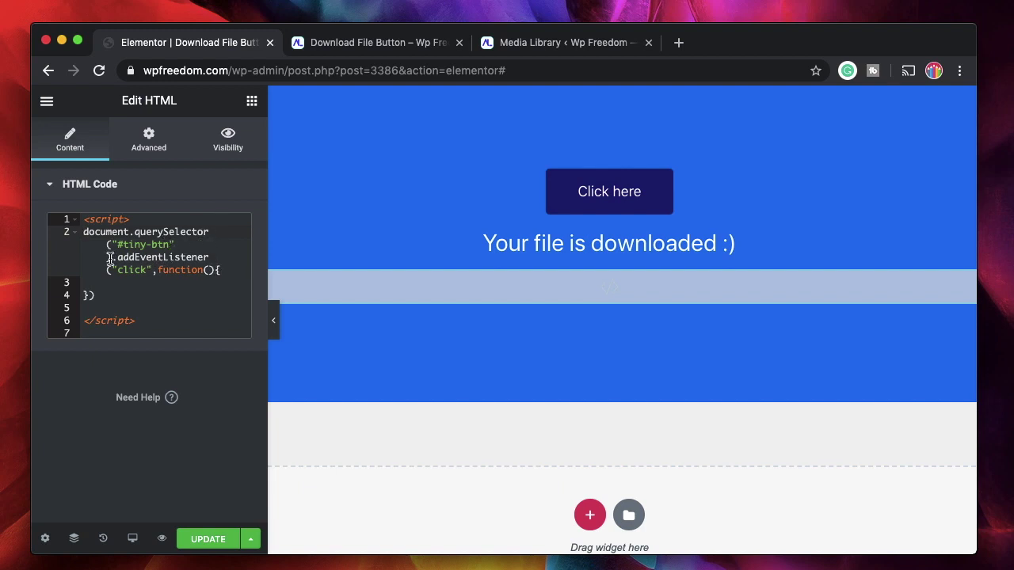
shift+click(111, 253)
key(ctrl+c)
click(137, 287)
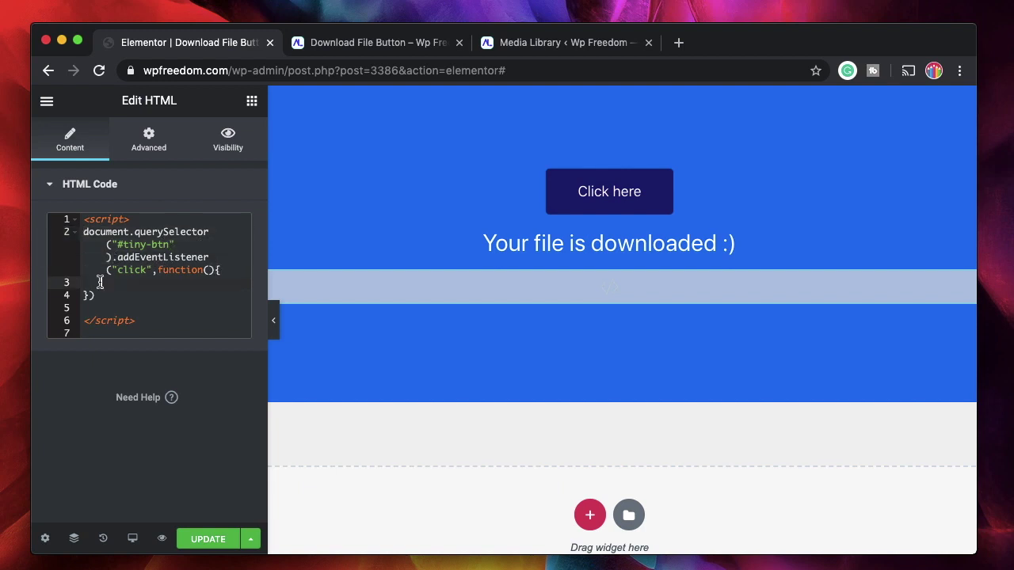
key(ctrl+v)
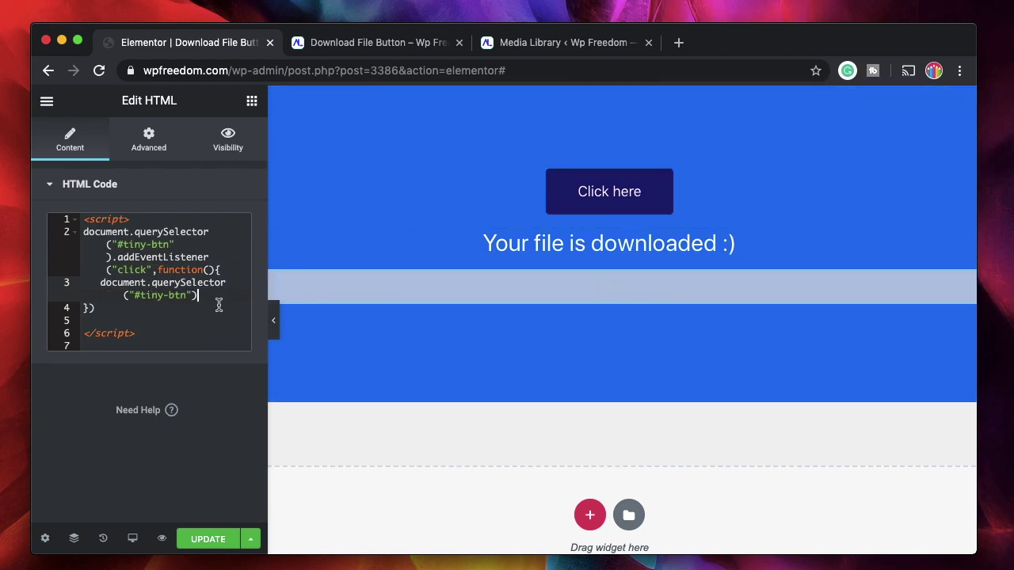
Step: Add a handler line setting #my-title's style.display to "block"
click(101, 282)
key(Return)
click(102, 282)
key(ctrl+v)
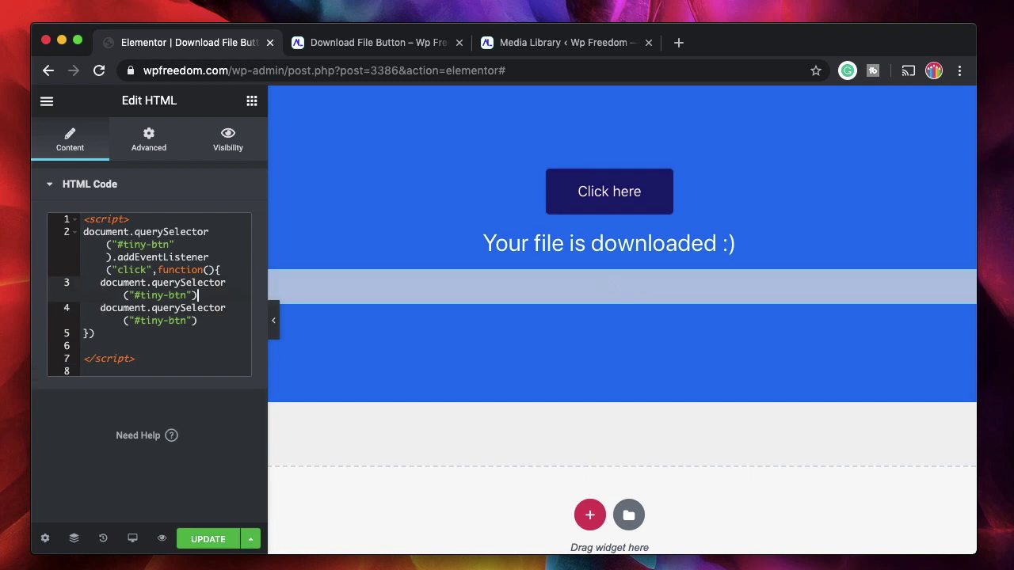
click(135, 295)
shift+click(190, 295)
text(my-title").s)
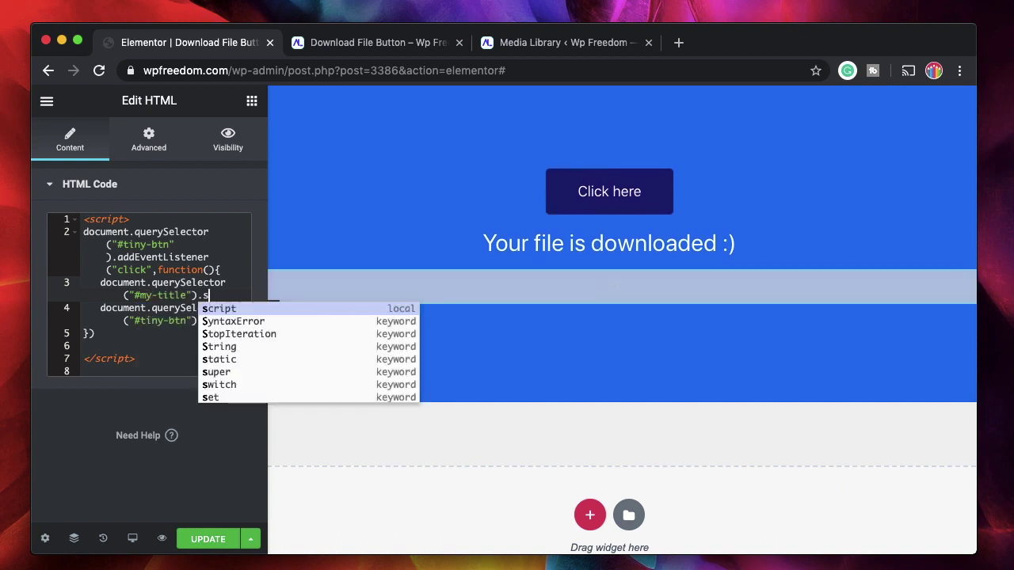
text(tyle.displ)
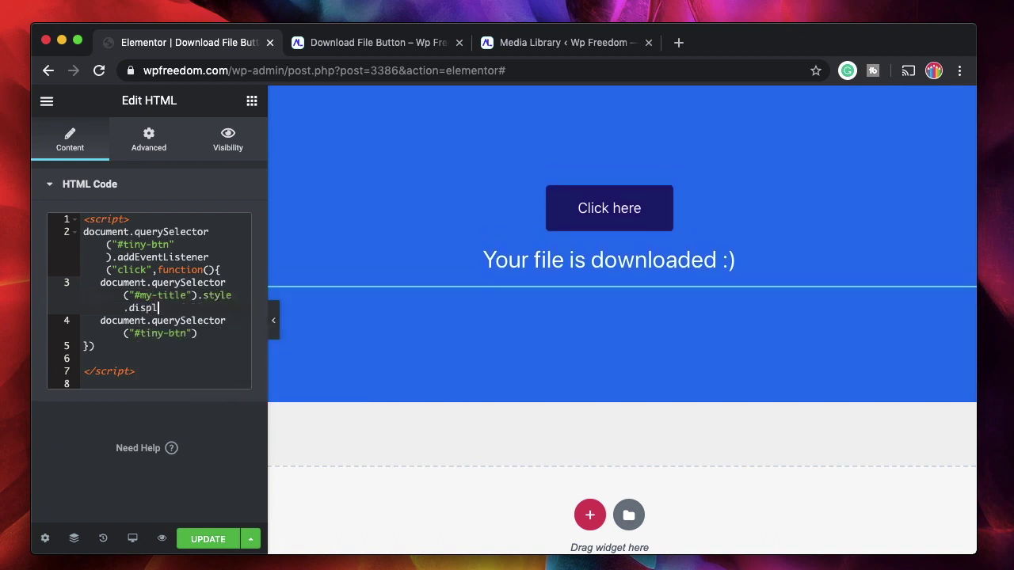
text(ay="block";)
Step: Hide #tiny-btn in the handler with style.display="none" and end the listener with a semicolon
click(202, 337)
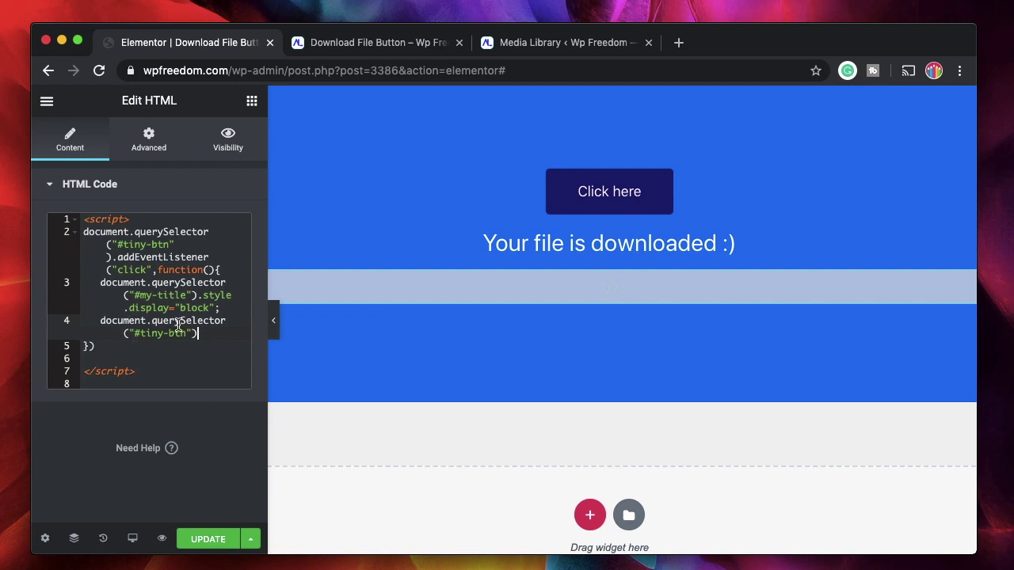
click(99, 285)
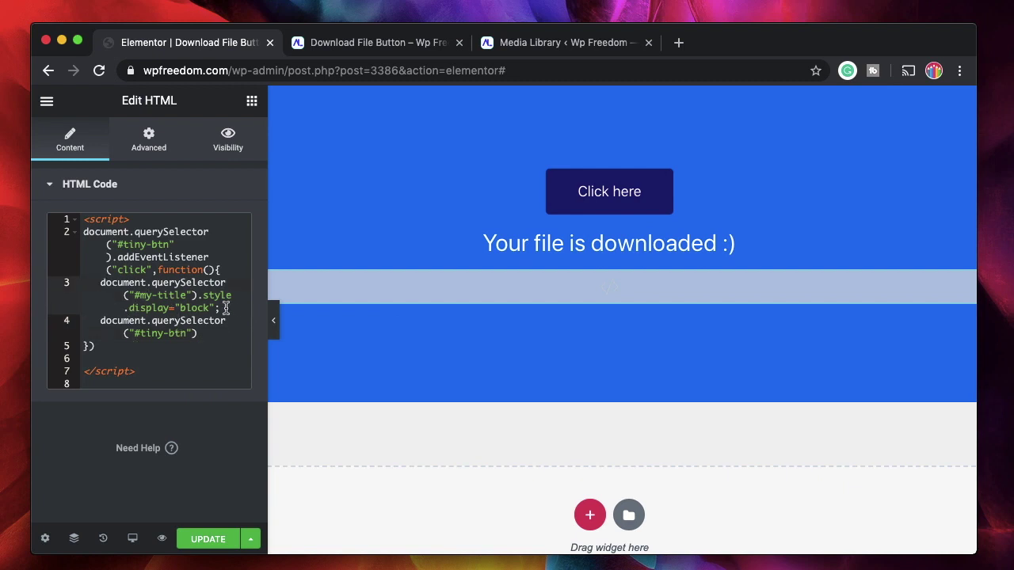
shift+click(226, 309)
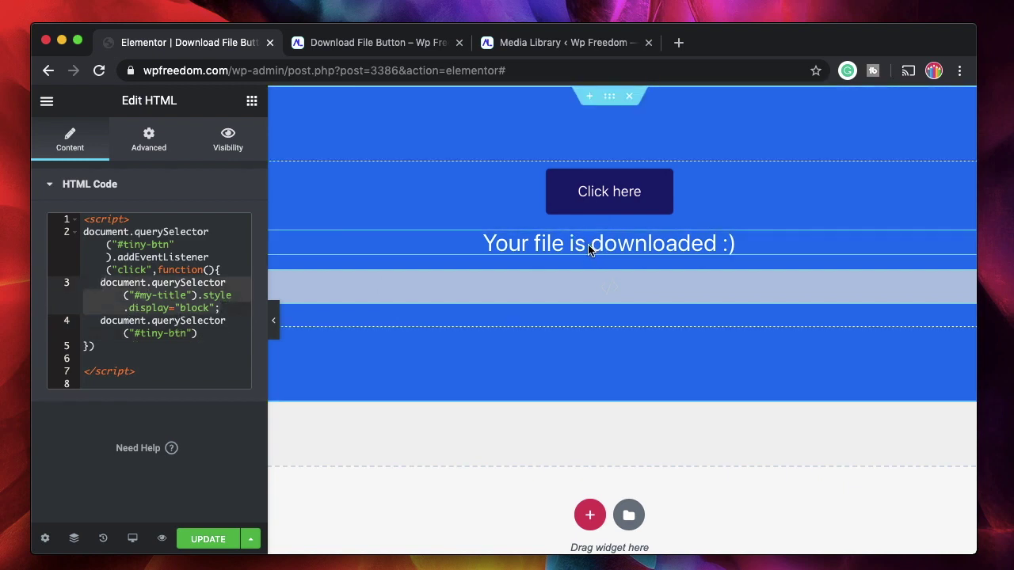
click(180, 270)
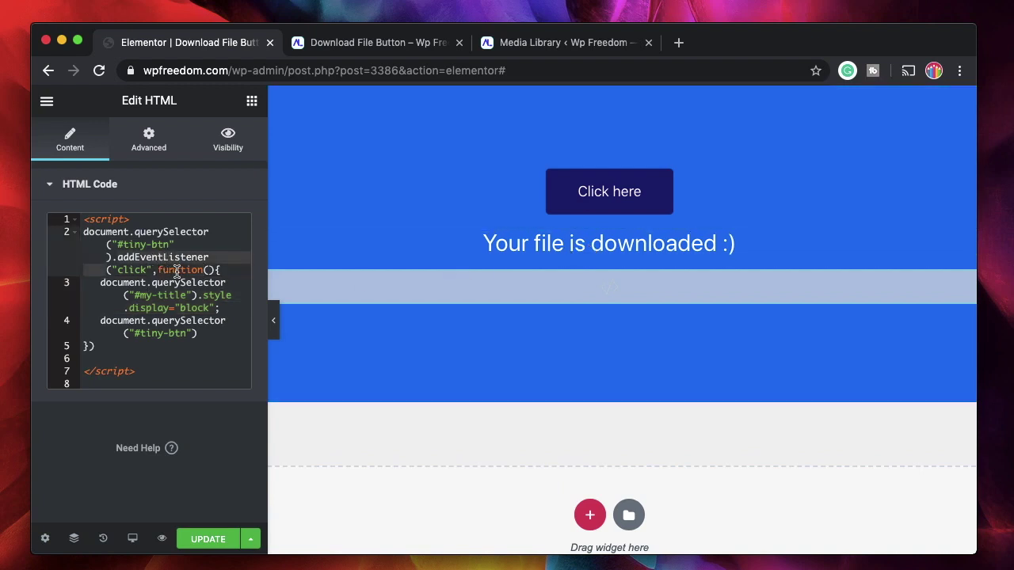
double_click(177, 271)
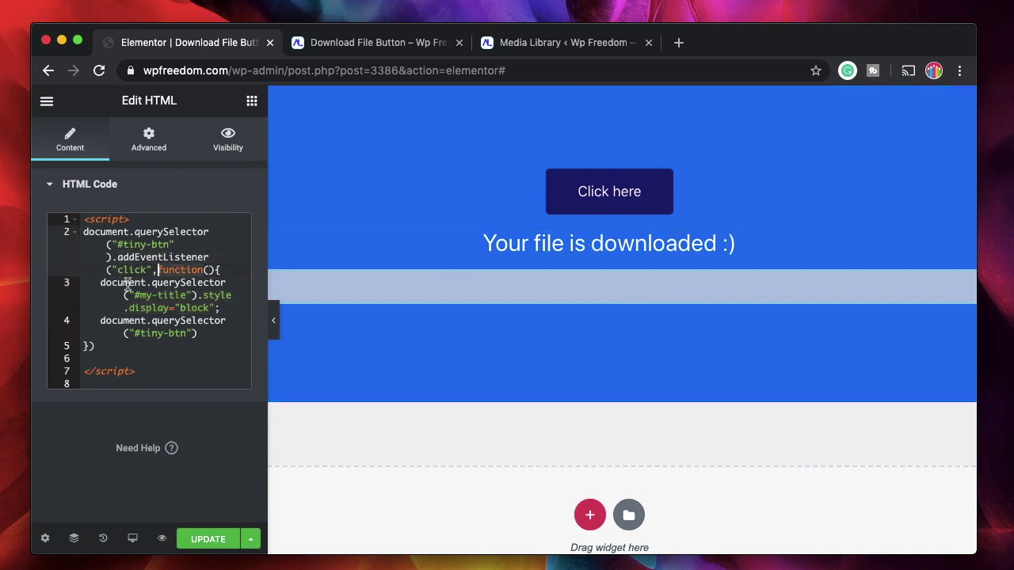
click(209, 333)
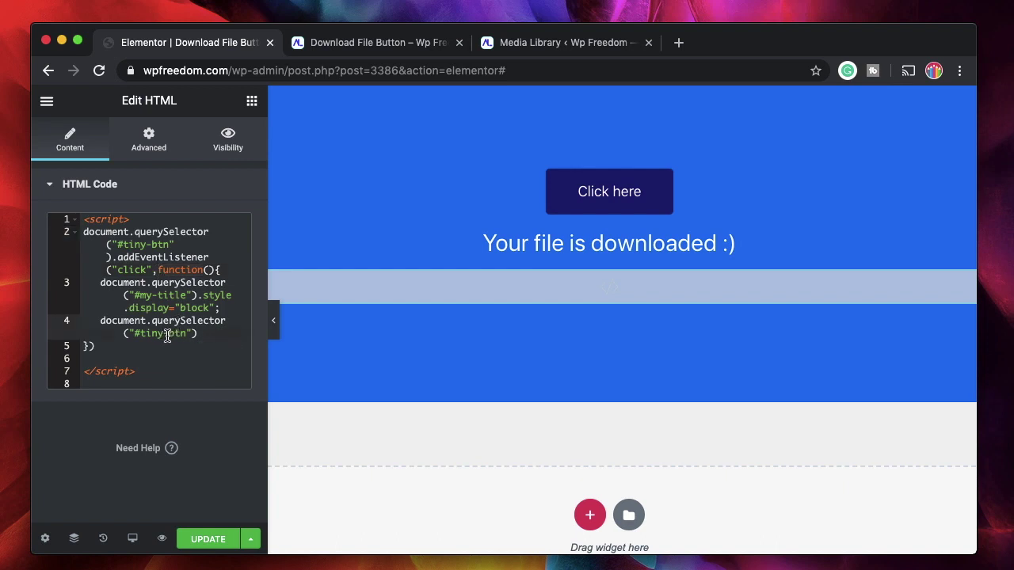
text(.sty)
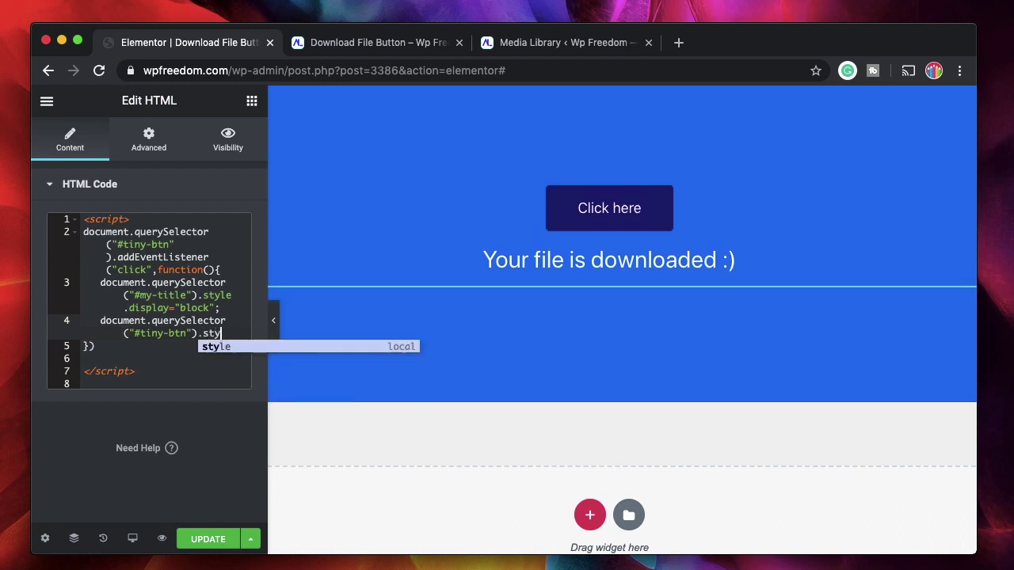
text(le.display=)
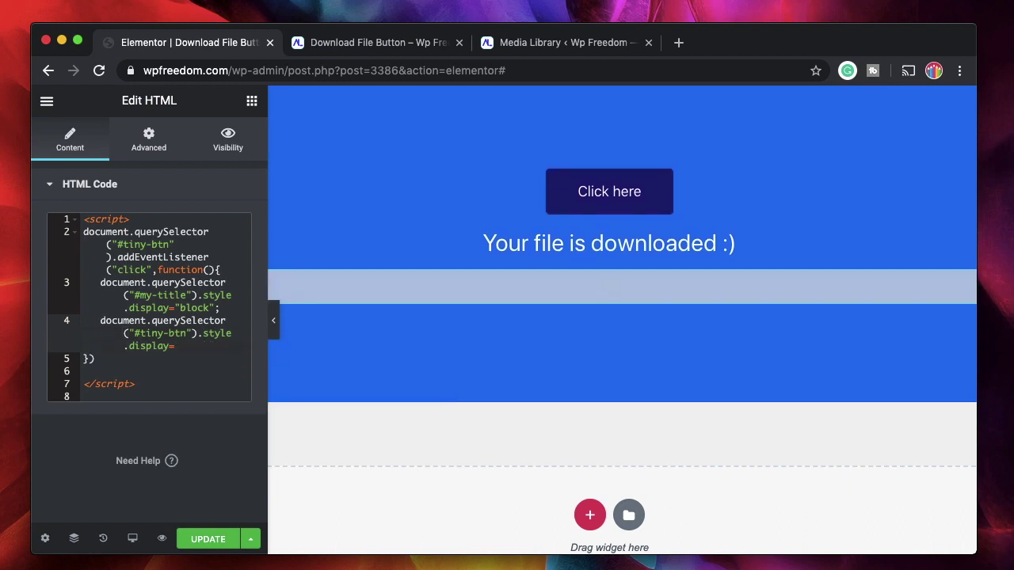
text("none";)
click(100, 360)
text(;)
Step: Paste the #my-title line on line 6 with display "none", then save the template
click(84, 370)
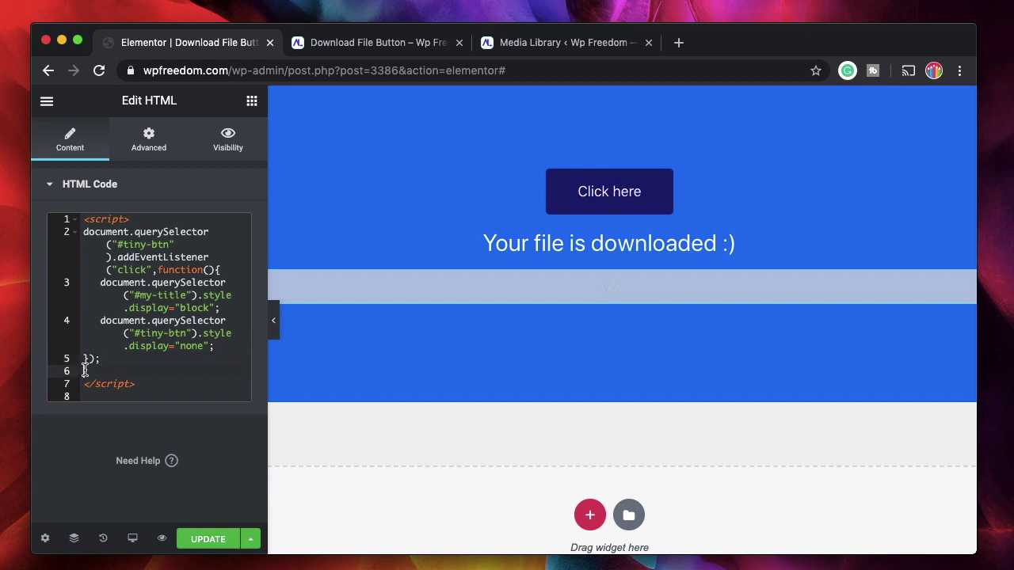
click(99, 320)
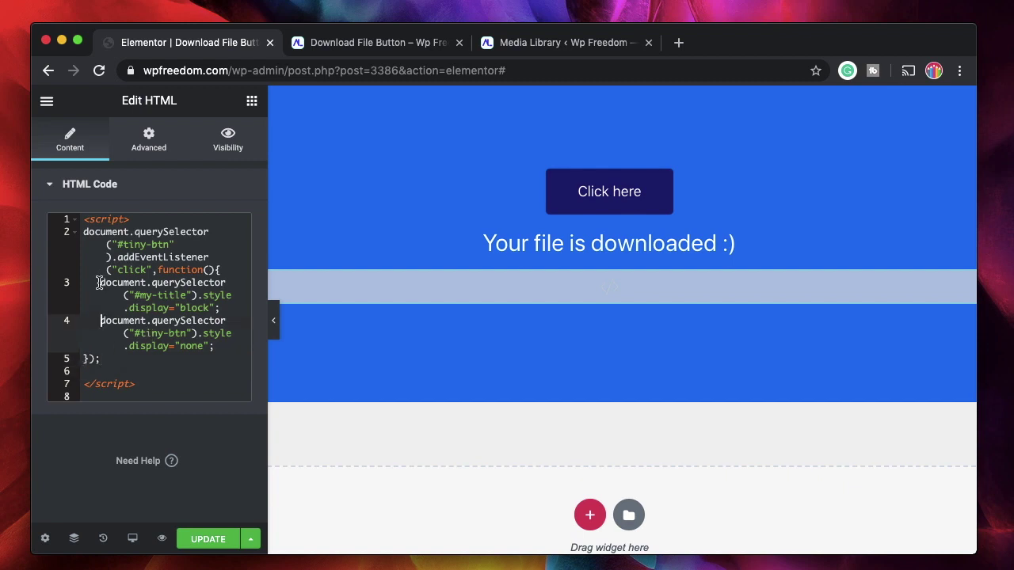
click(100, 283)
click(229, 309)
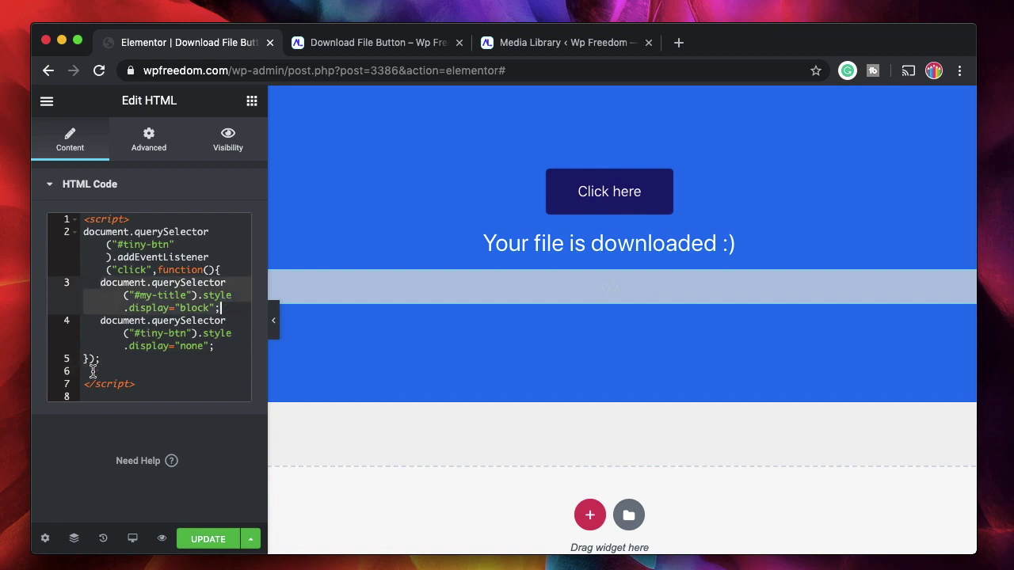
click(92, 371)
key(super+v)
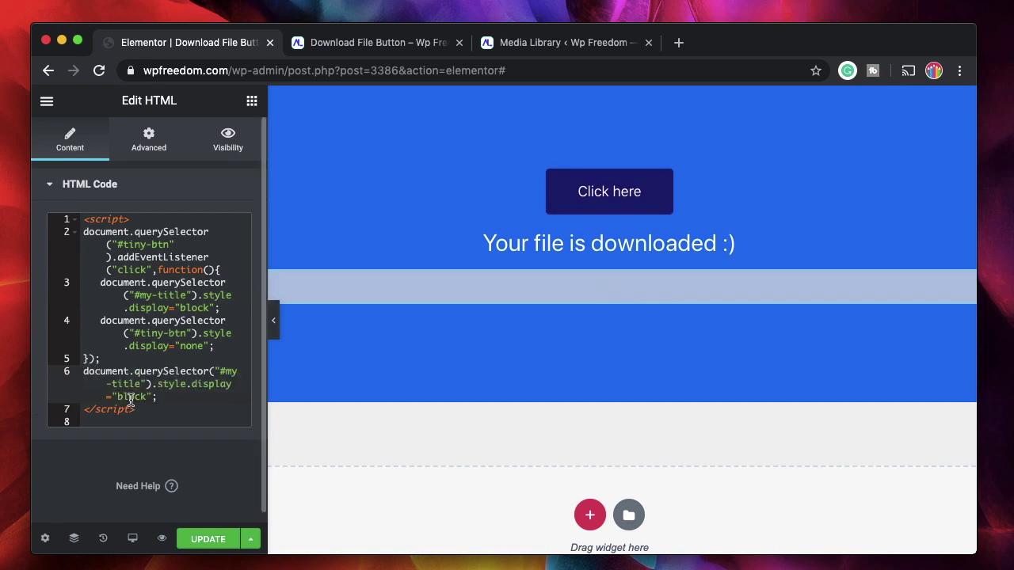
double_click(128, 397)
text(non)
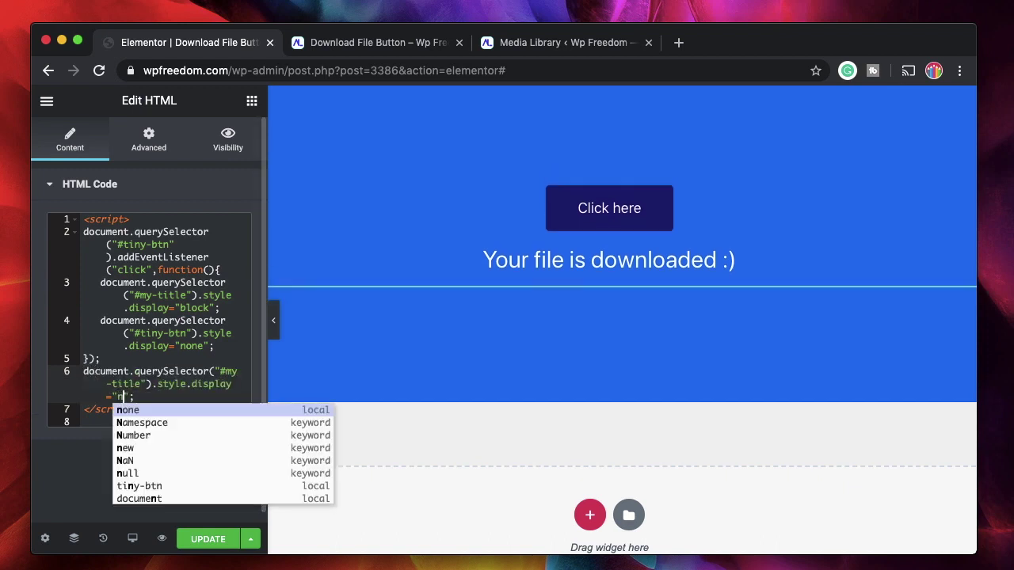
text(e)
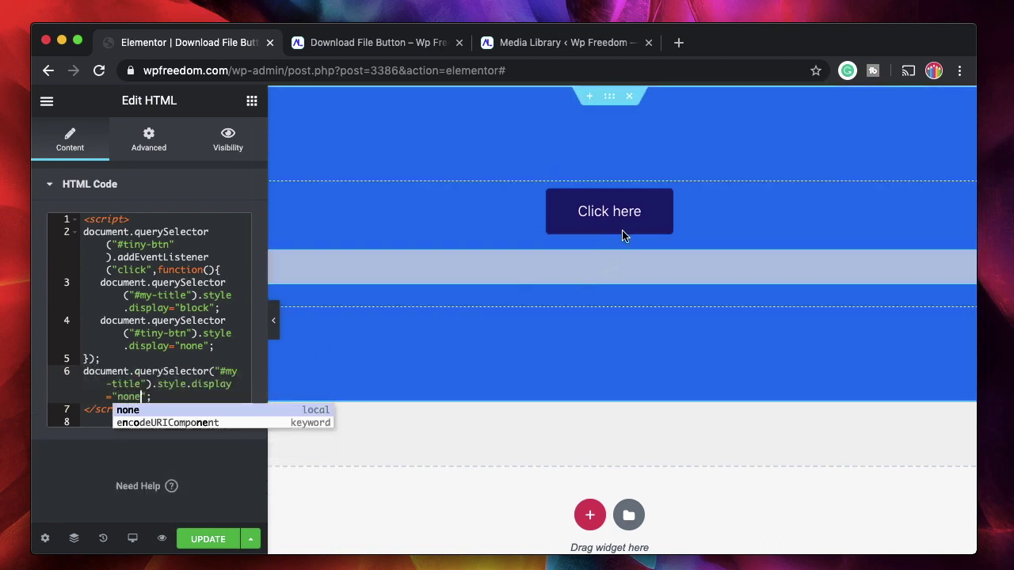
key(Escape)
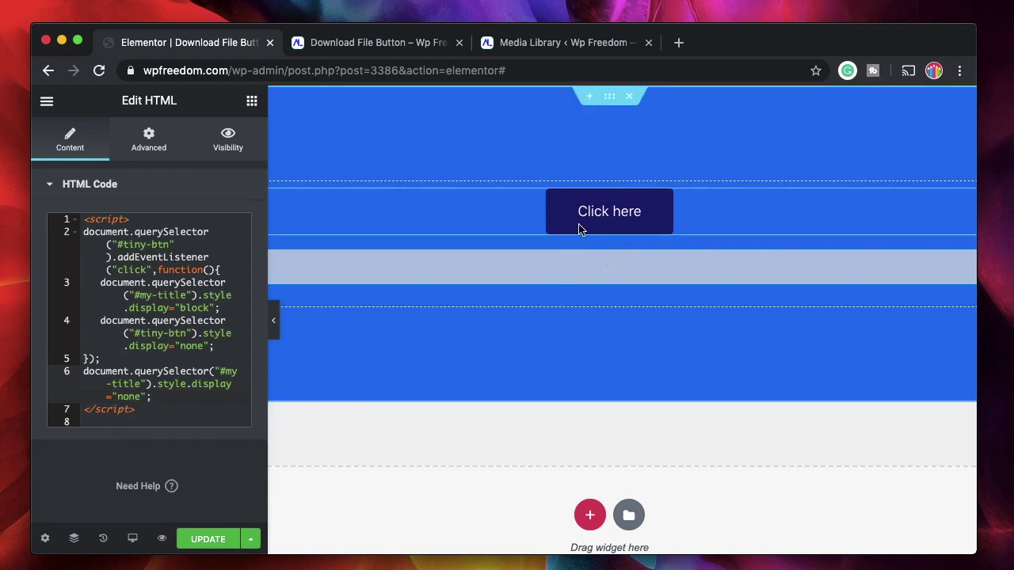
click(207, 538)
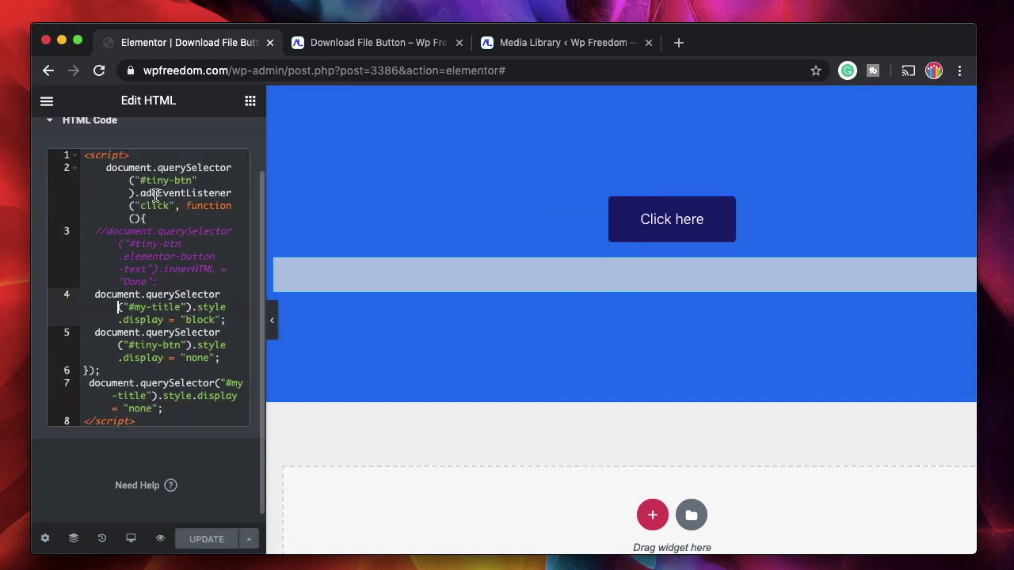
drag(268, 268, 459, 267)
scroll(459, 219, up, 2)
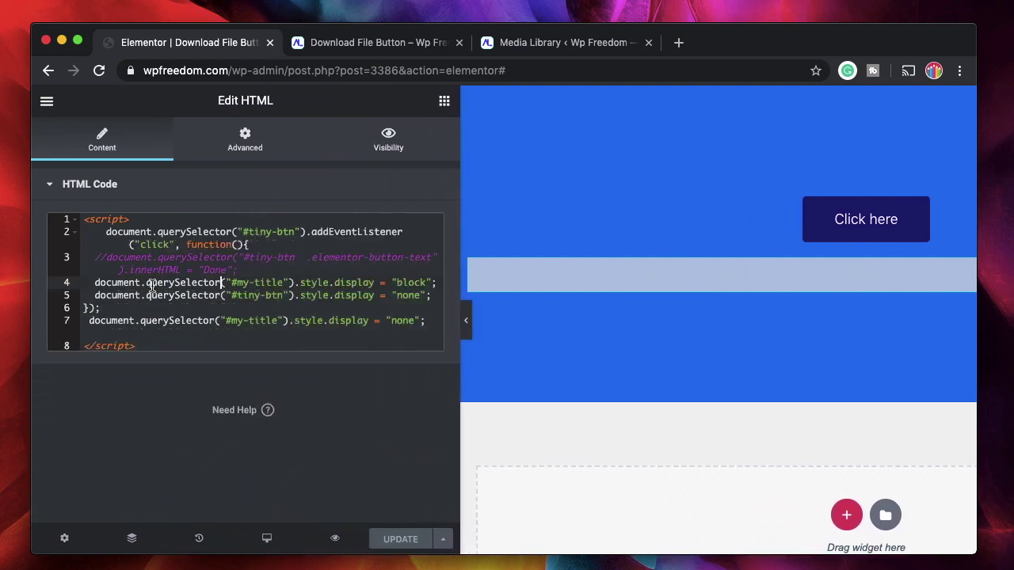
double_click(129, 283)
double_click(176, 278)
click(226, 282)
shift+click(282, 282)
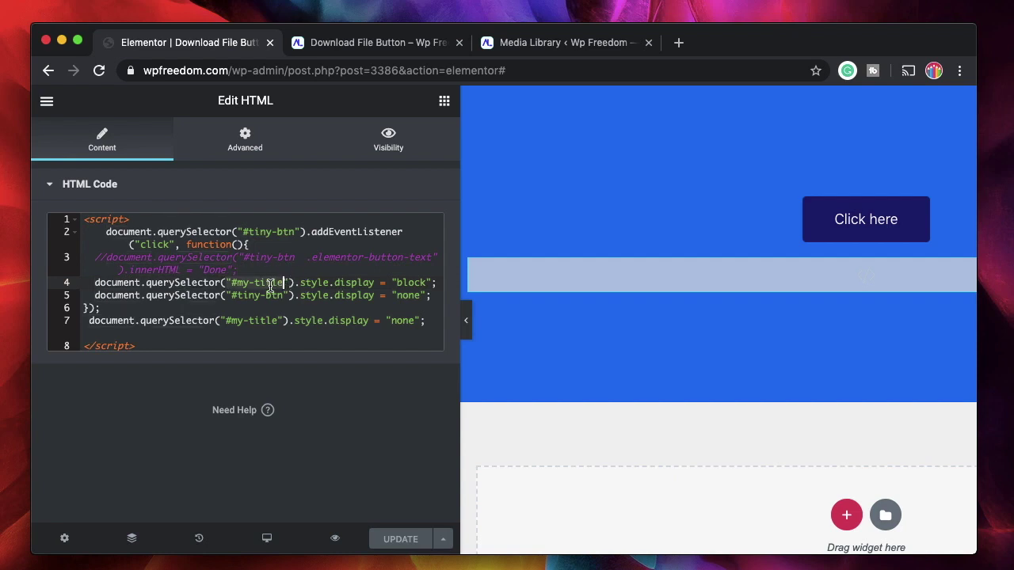
click(285, 283)
double_click(283, 282)
click(238, 282)
double_click(264, 281)
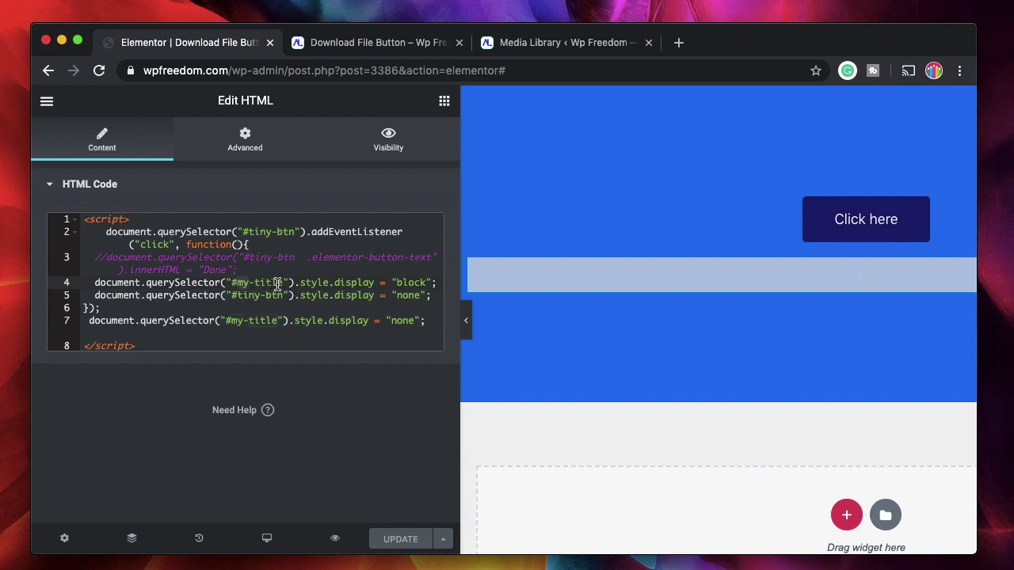
double_click(212, 282)
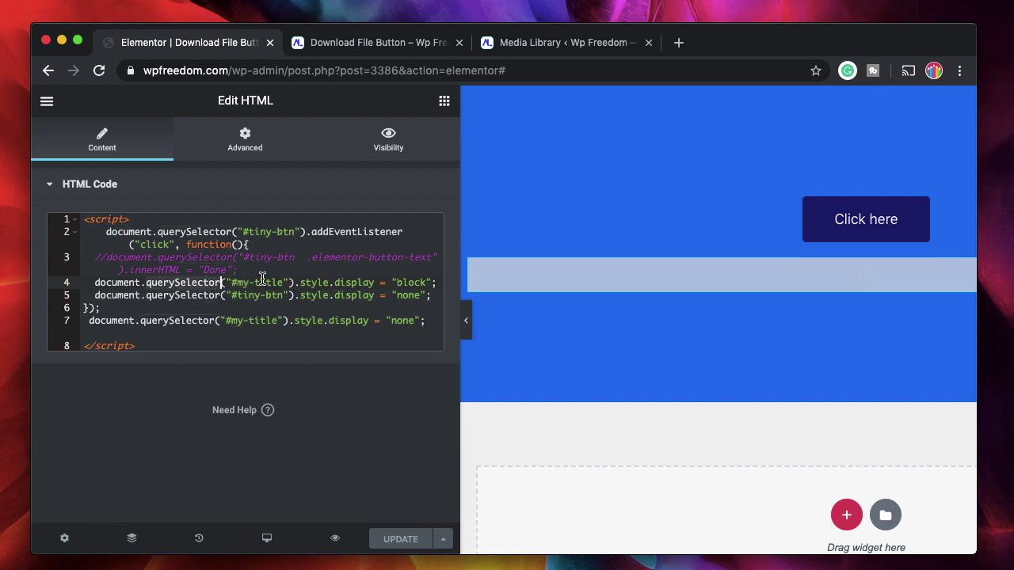
double_click(317, 283)
double_click(348, 282)
double_click(410, 282)
double_click(408, 295)
double_click(411, 283)
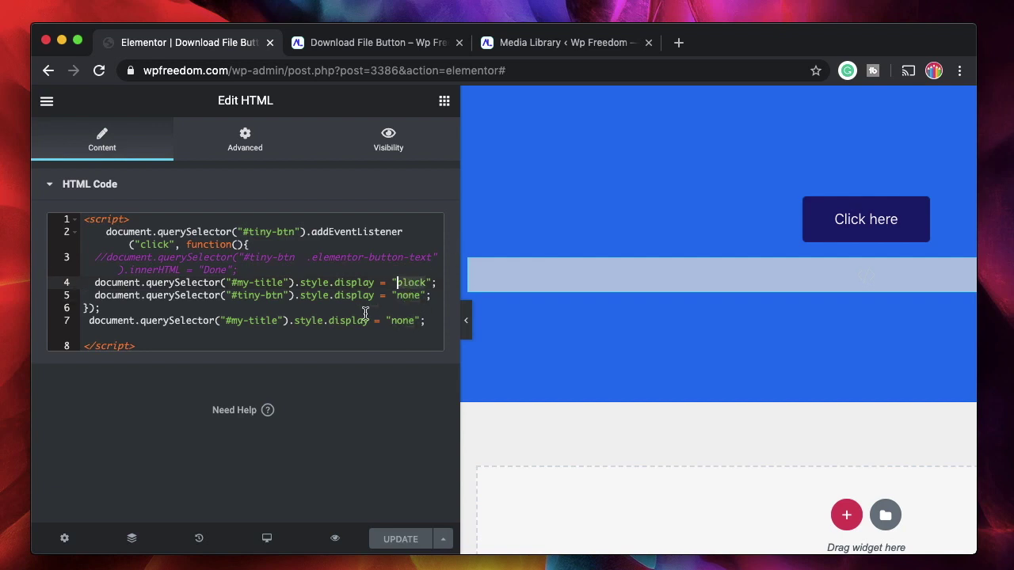
triple_click(108, 321)
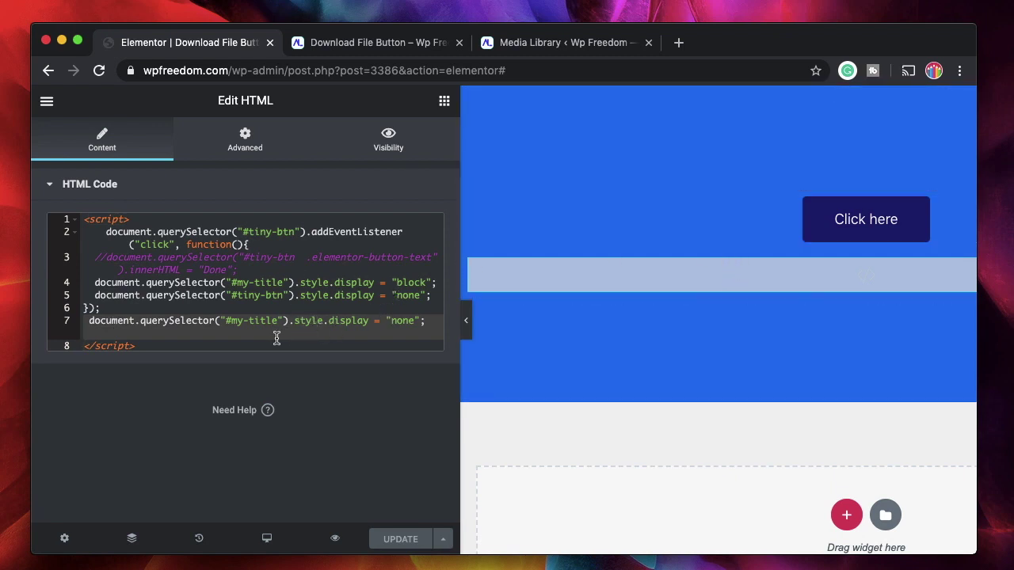
triple_click(376, 282)
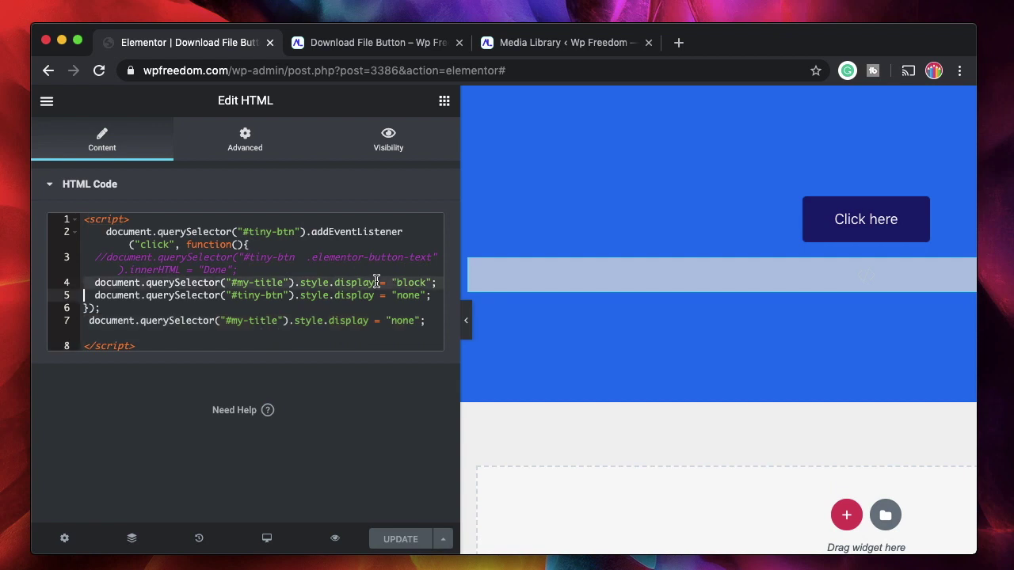
double_click(353, 283)
double_click(333, 295)
drag(461, 247, 264, 250)
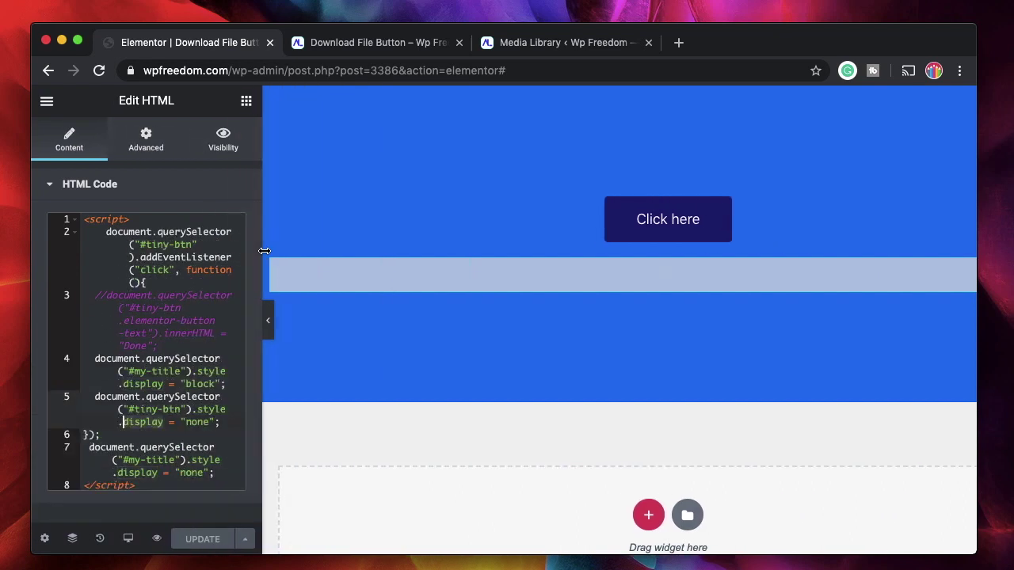
Step: Check that the preview's Click here button is replaced by 'Your file is downloaded', then return
click(361, 43)
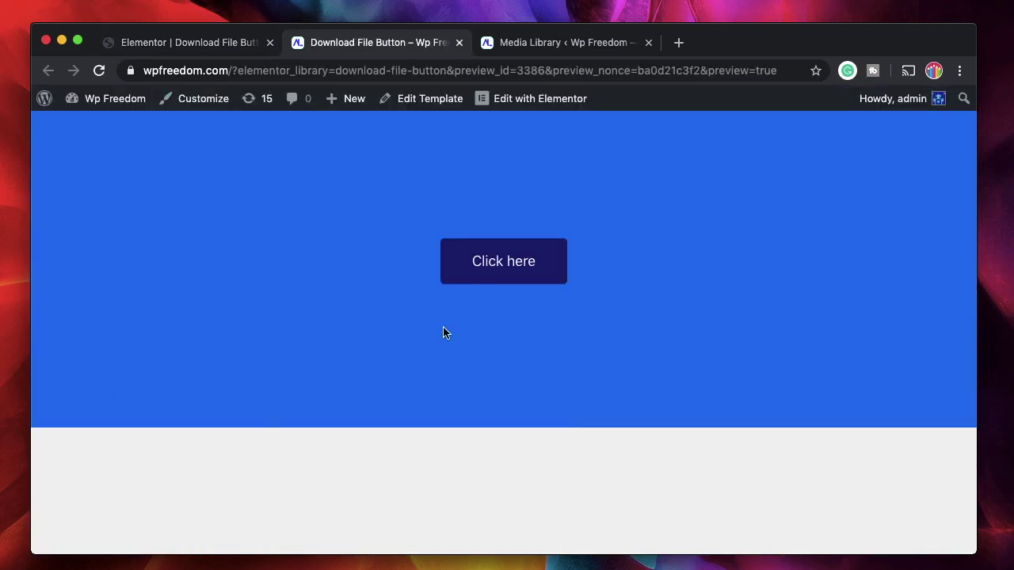
click(557, 255)
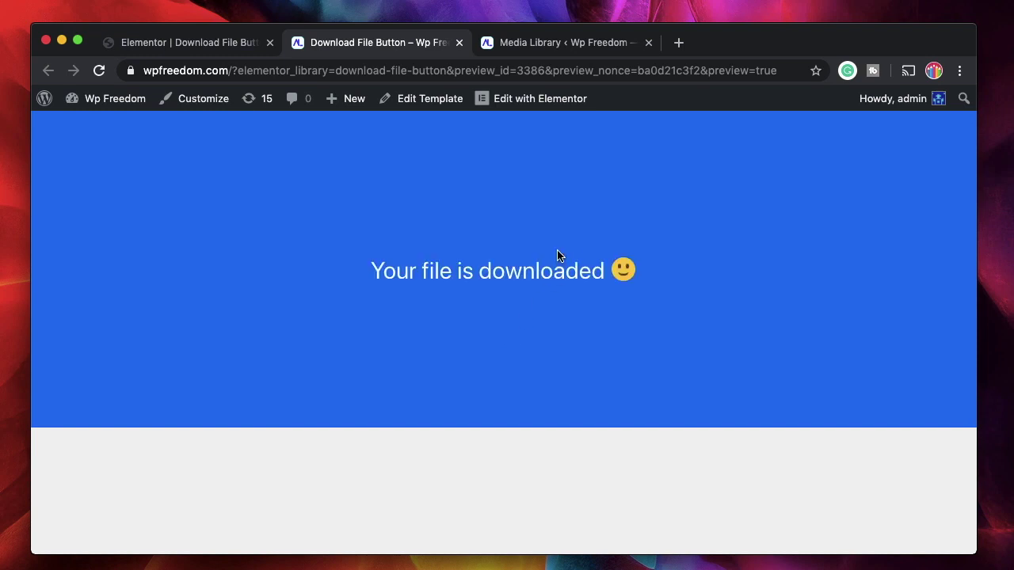
triple_click(491, 268)
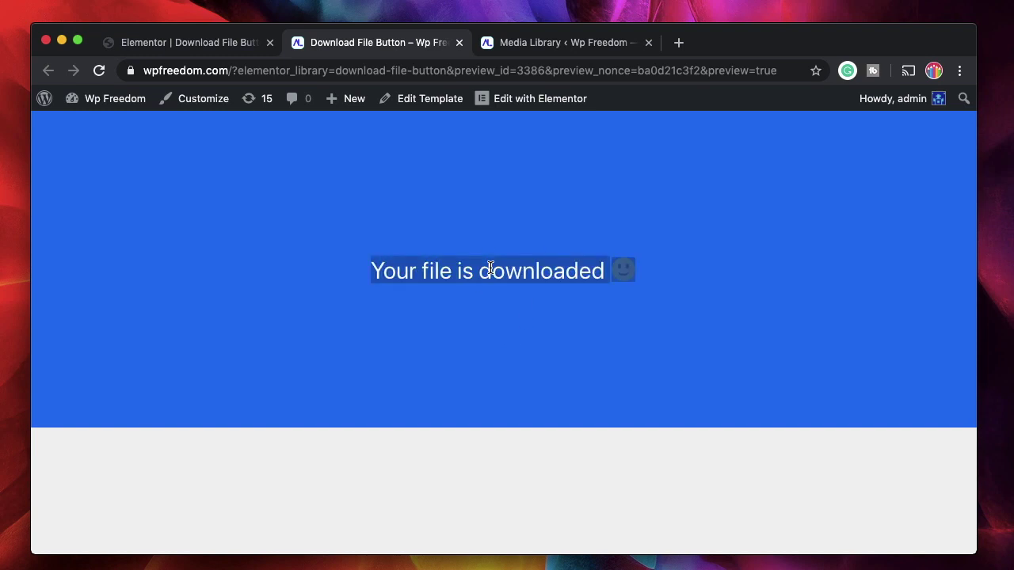
triple_click(462, 275)
triple_click(463, 275)
triple_click(463, 276)
click(209, 47)
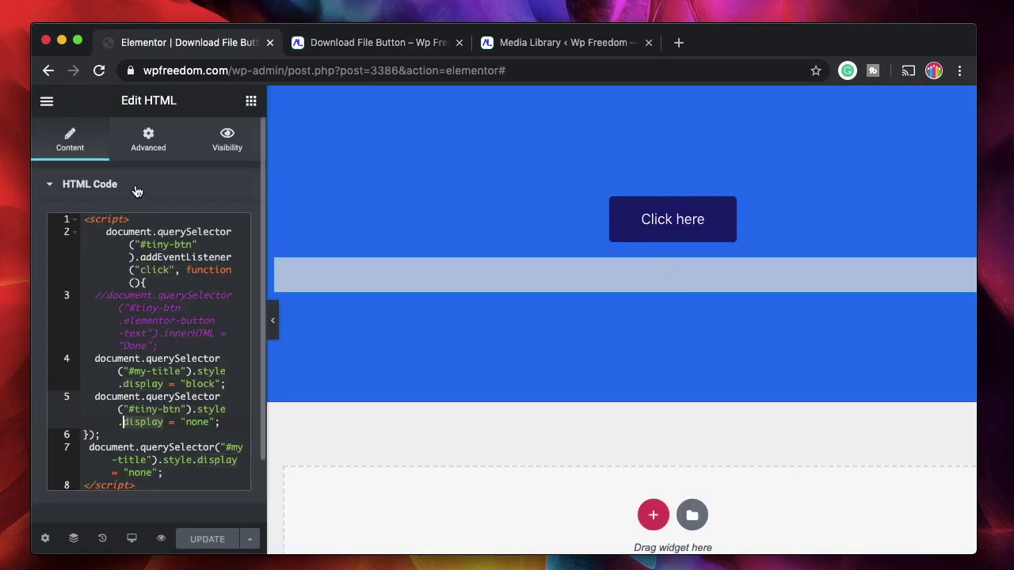
Step: Collapse the HTML Code panel, select the Click here button's Link field, then go to Media Library
click(137, 190)
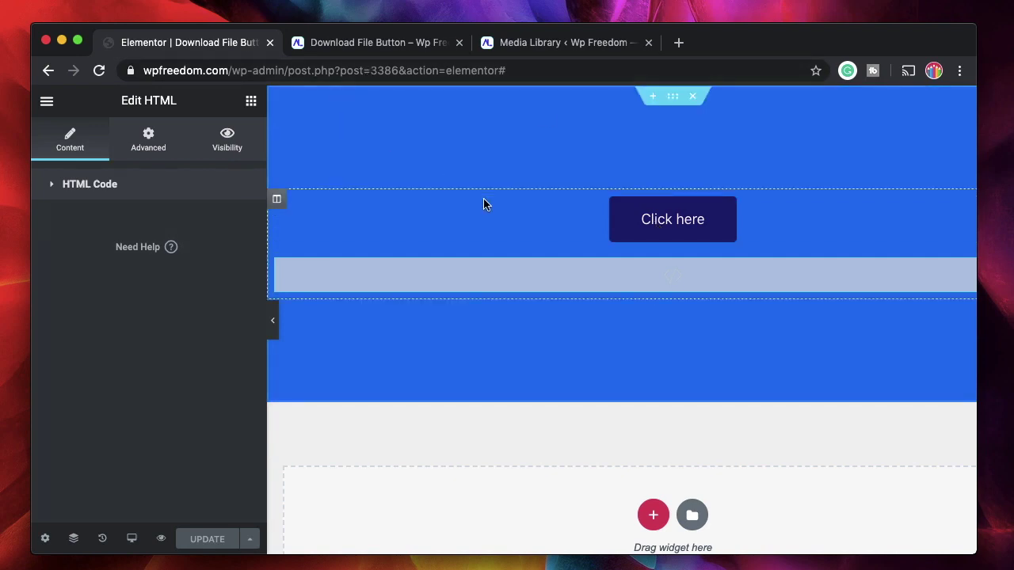
click(780, 225)
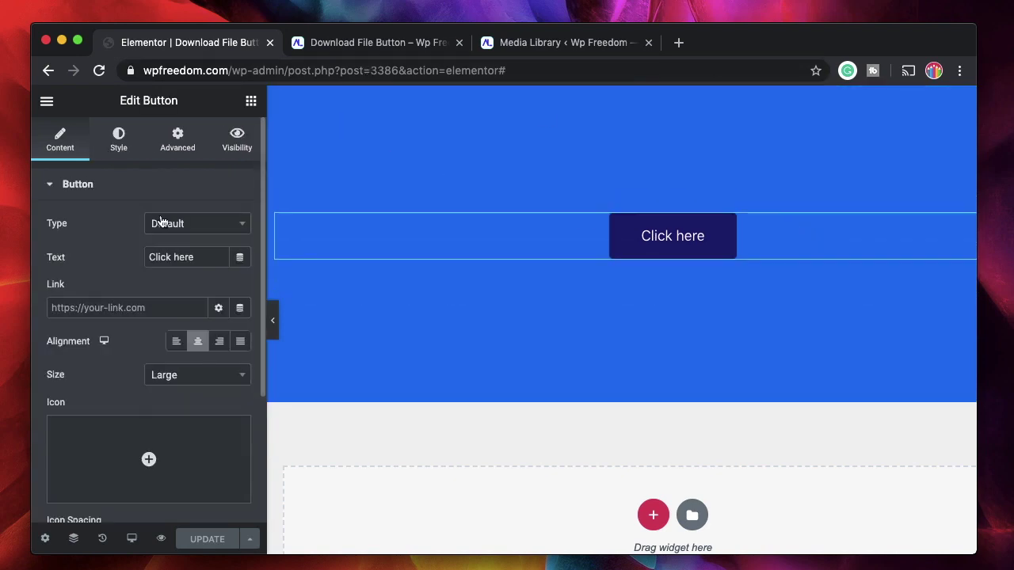
click(51, 309)
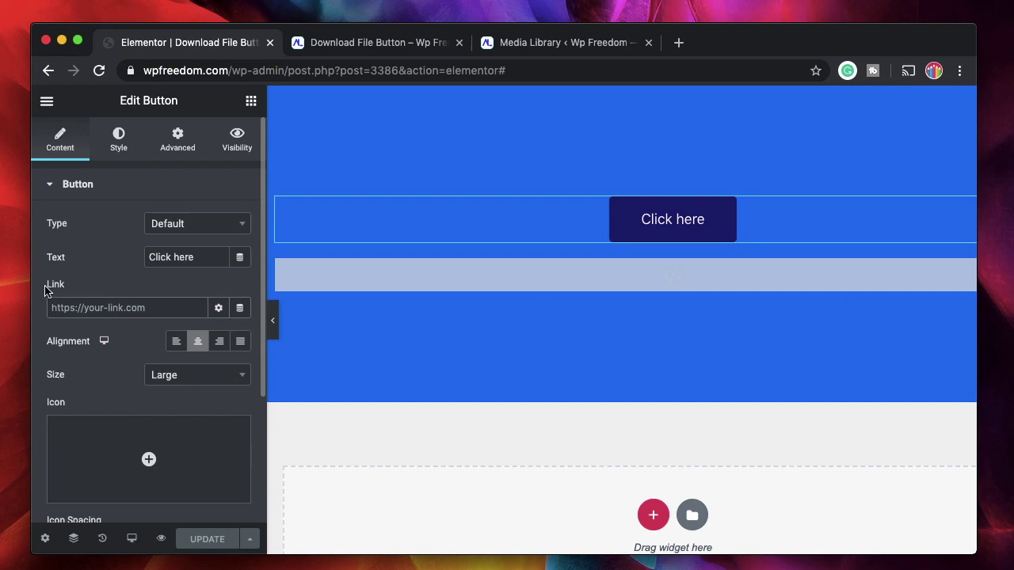
click(563, 44)
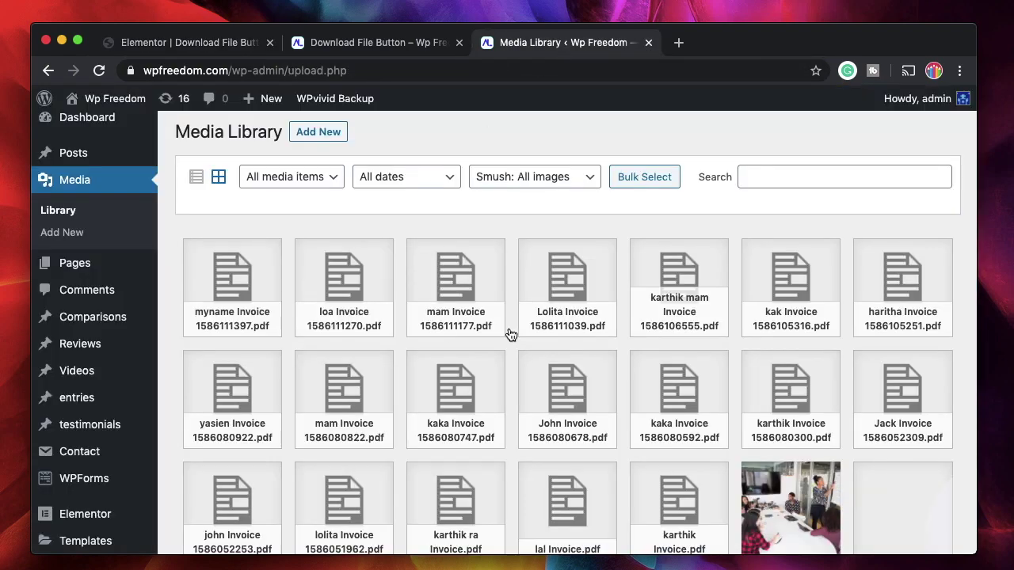
Step: Copy the invoice PDF's file URL from its attachment details and go back to Elementor
click(565, 285)
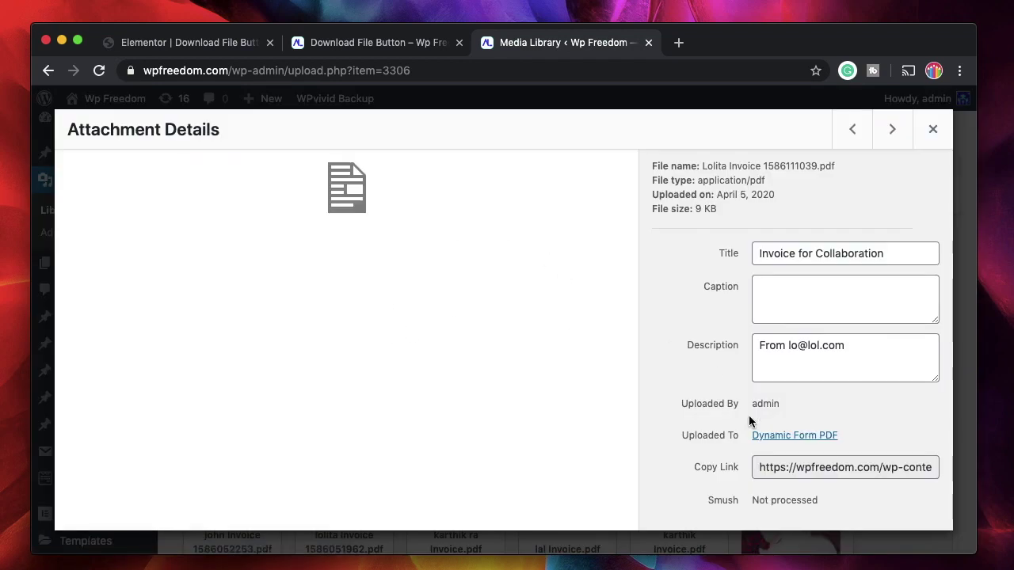
click(804, 470)
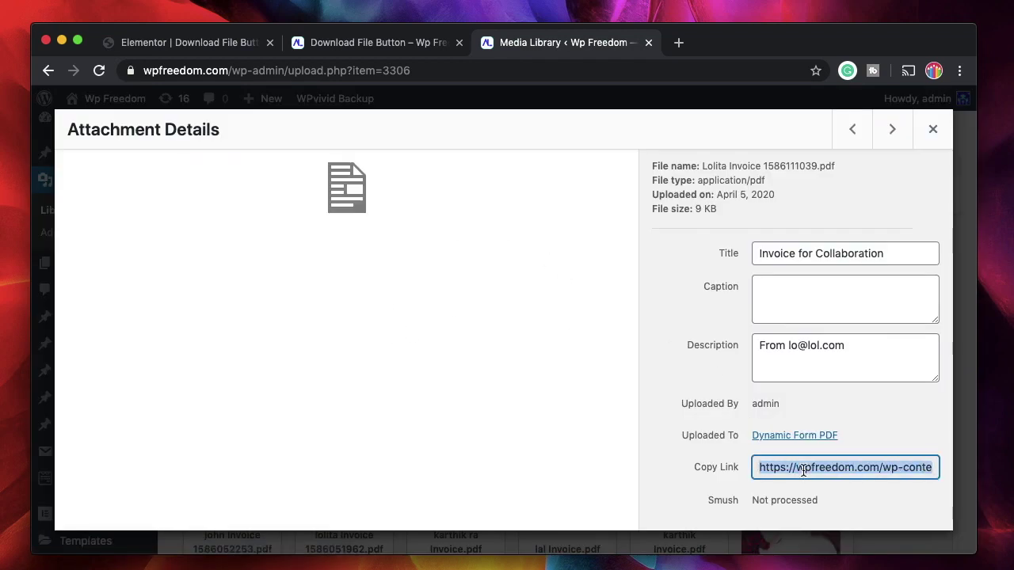
click(932, 129)
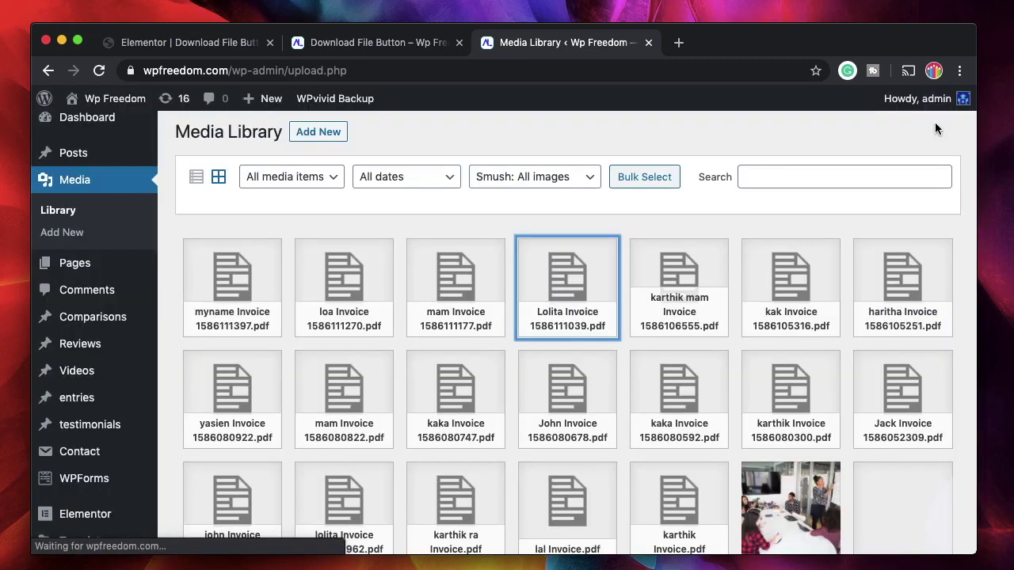
click(208, 41)
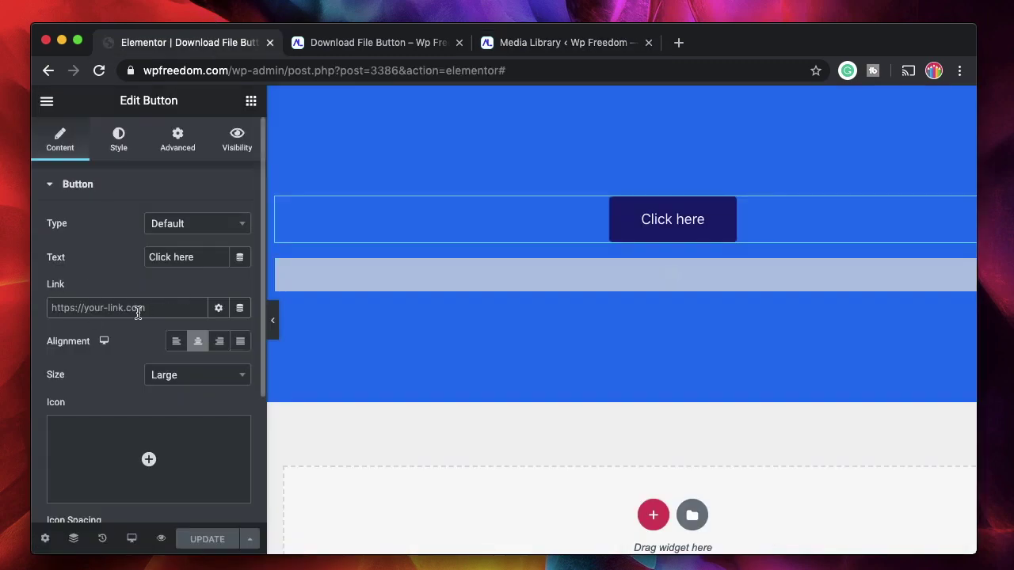
Step: Link the button to the pasted PDF URL with custom attribute download|wp-file
click(138, 308)
key(super+v)
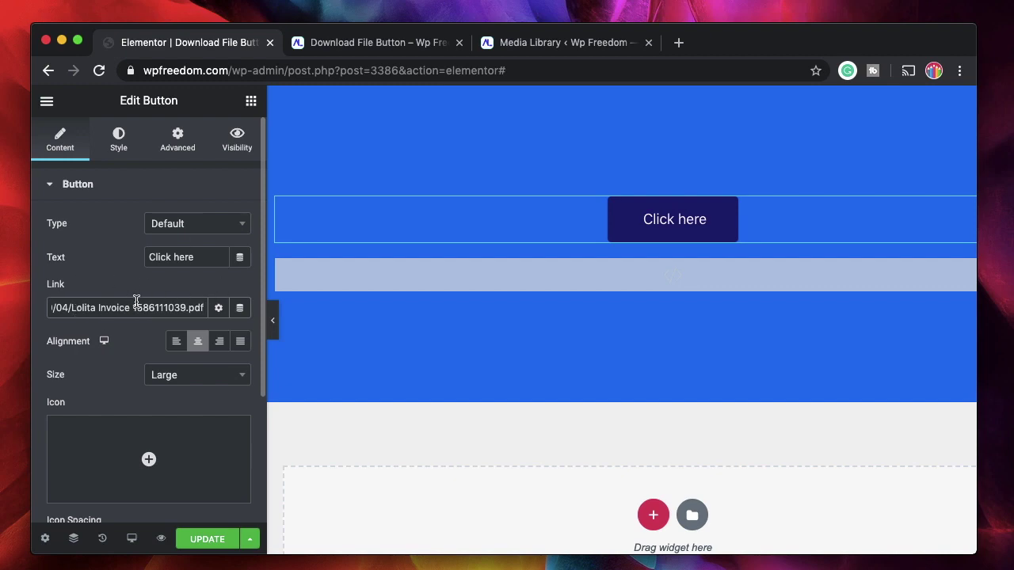
click(220, 309)
click(101, 402)
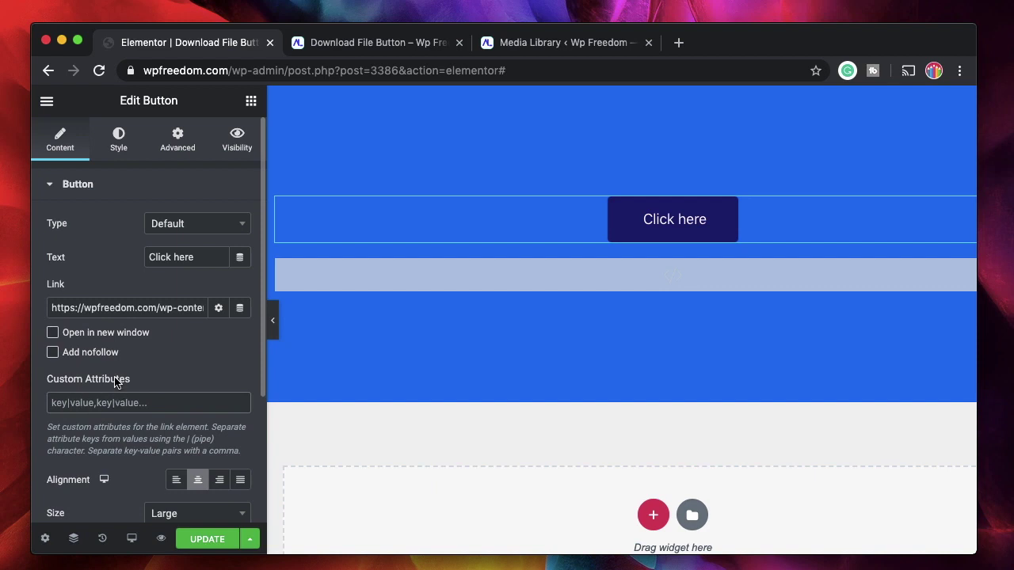
text(download|wp-fi)
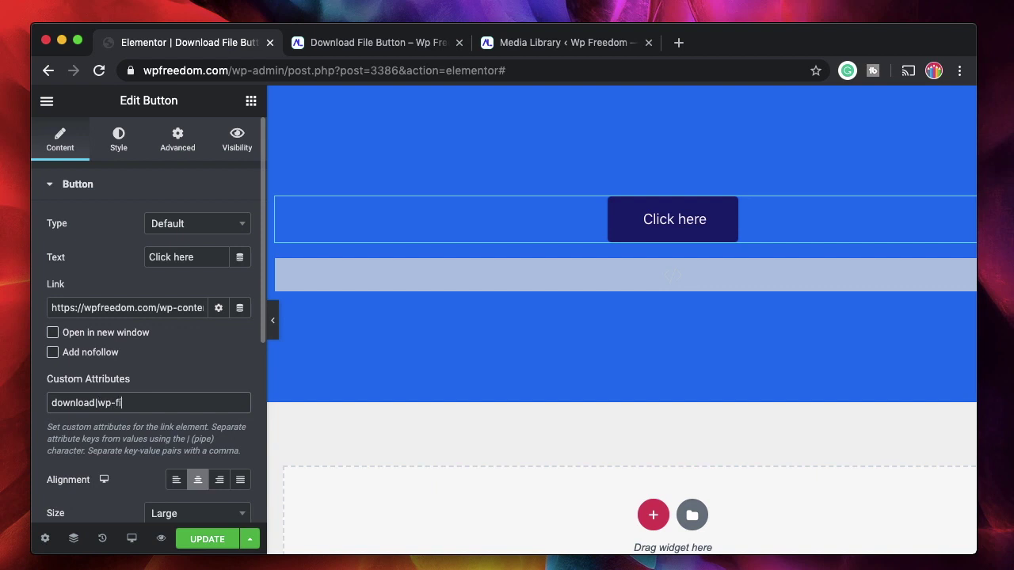
drag(97, 404, 185, 405)
double_click(74, 404)
Step: Save the template and reload the site preview
click(207, 538)
key(super+2)
key(super+r)
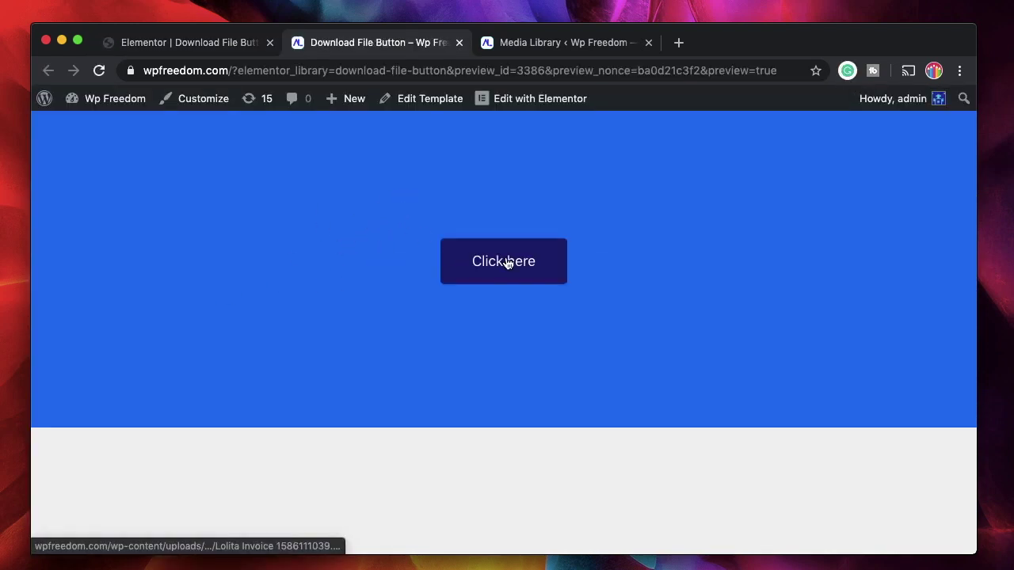
Step: Download wp-file.pdf from the preview's 'Click here' button, check it opens, then close it
click(506, 260)
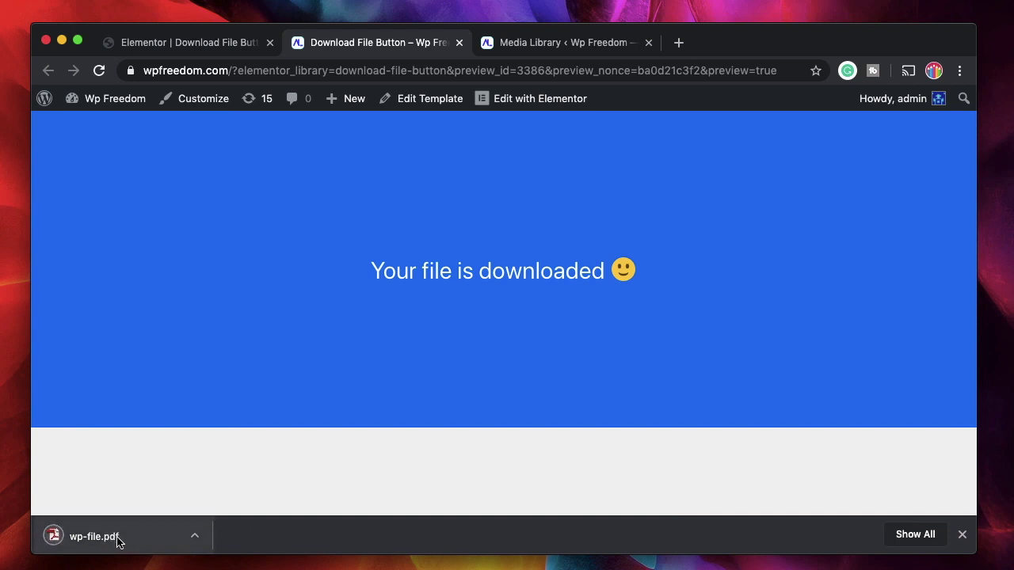
click(115, 537)
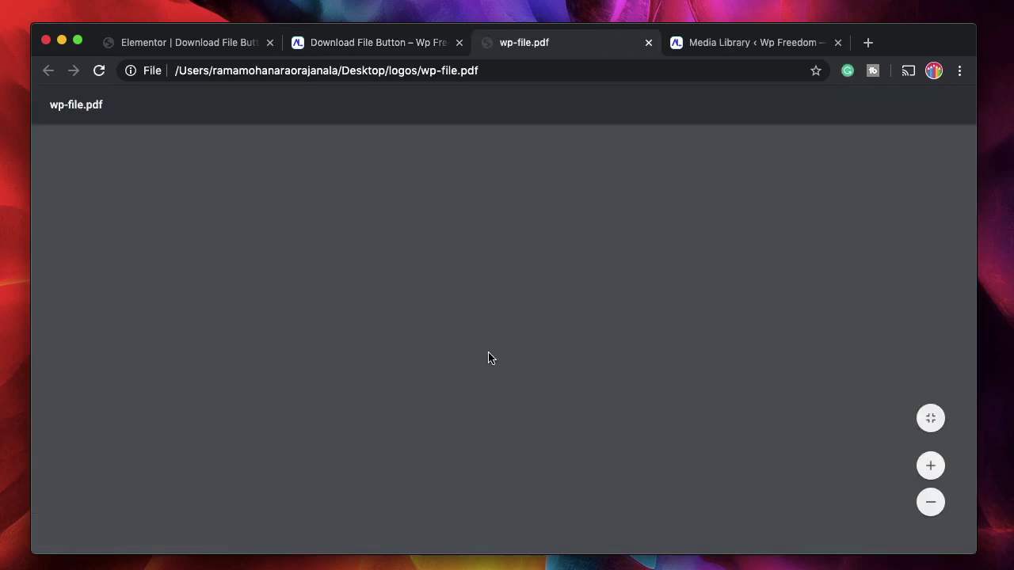
scroll(480, 359, down, 5)
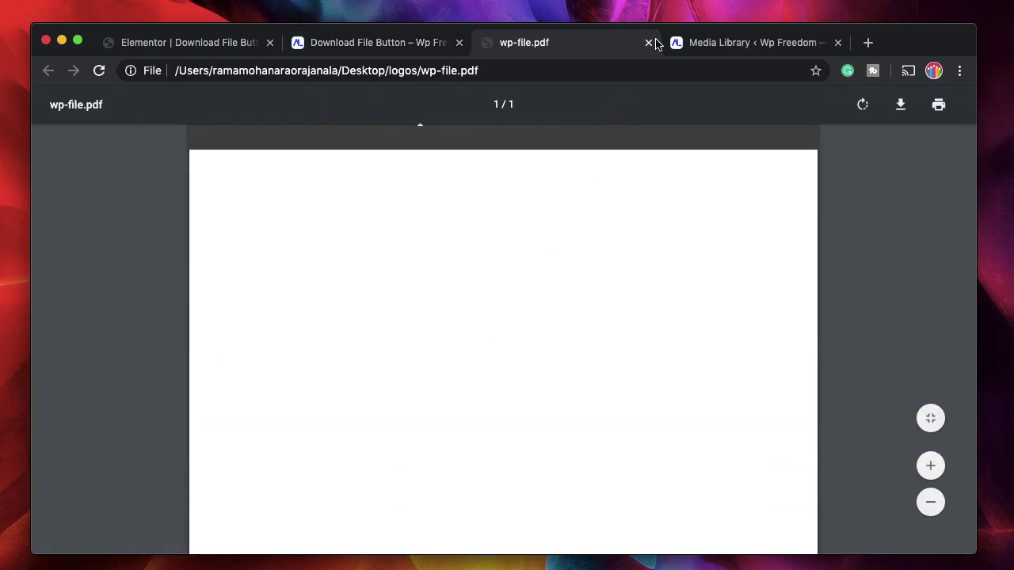
click(648, 42)
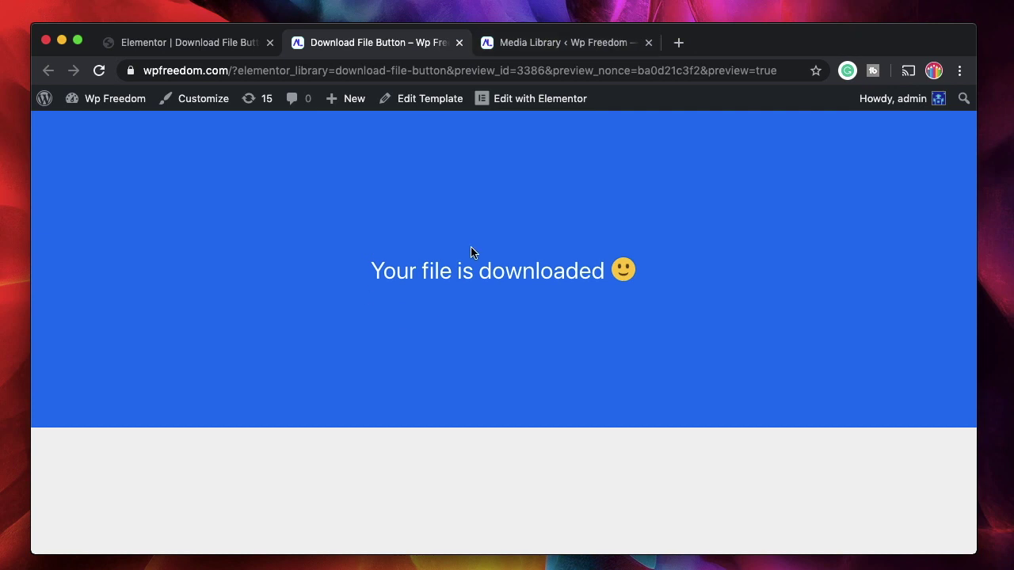
click(212, 47)
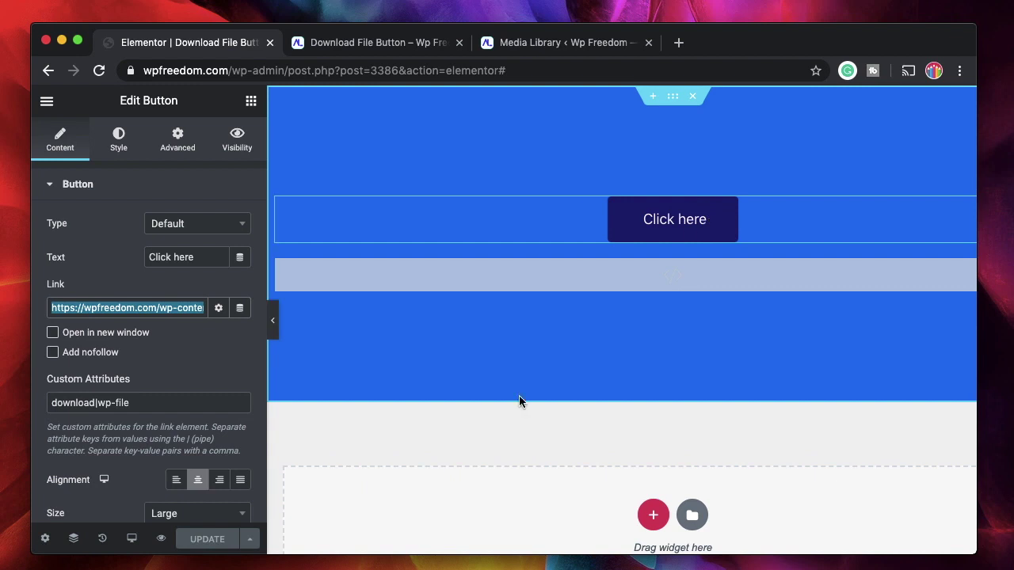
Step: In the HTML widget script, comment out line 5 and uncomment line 3
click(386, 280)
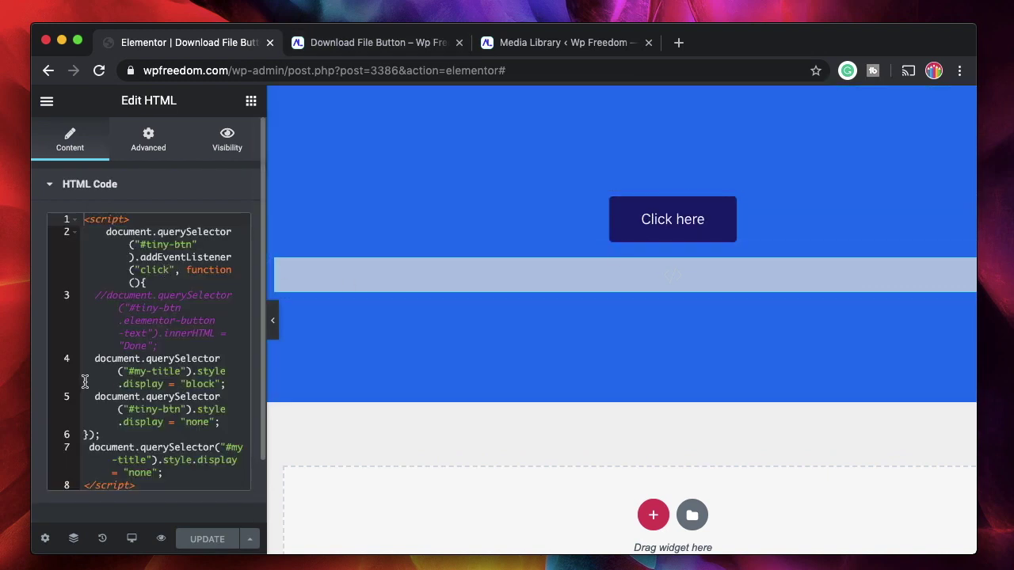
click(93, 359)
text(//)
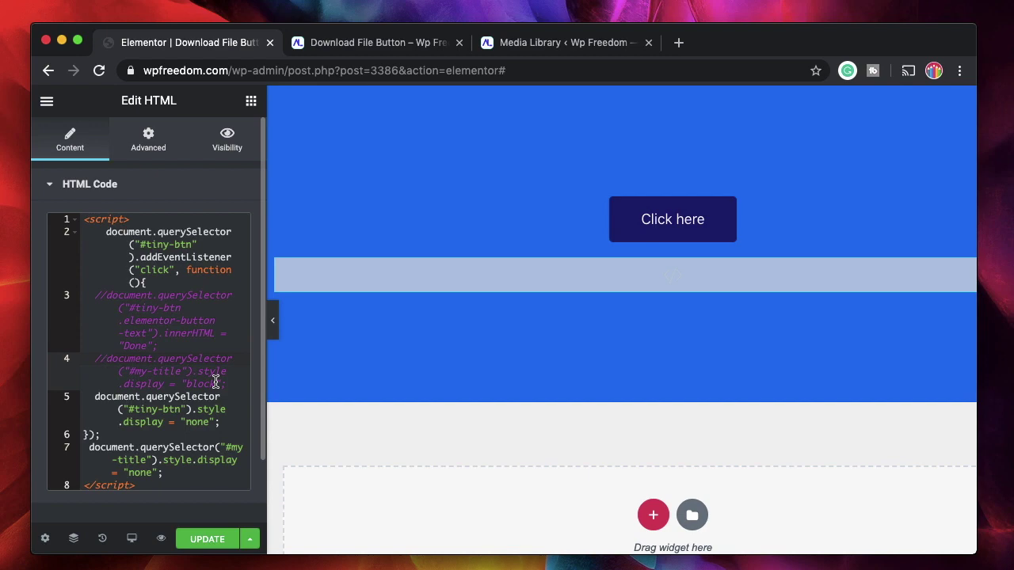
key(BackSpace)
key(BackSpace)
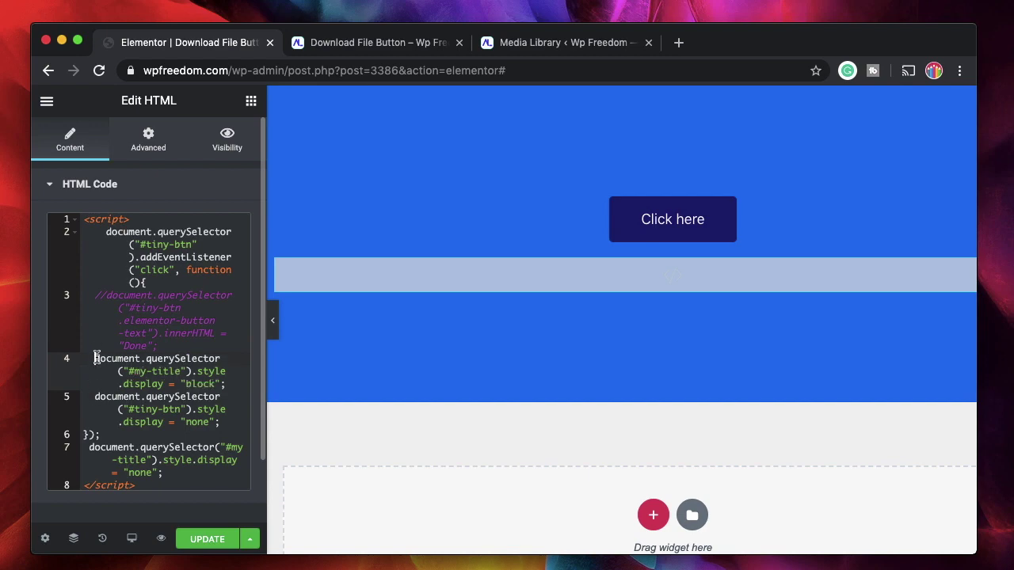
click(92, 398)
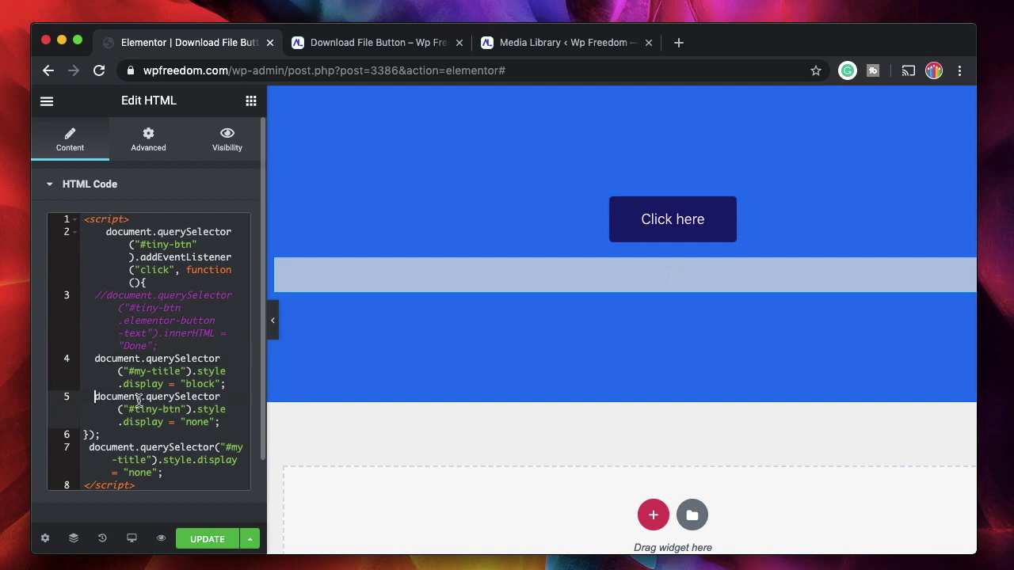
text(//)
click(106, 294)
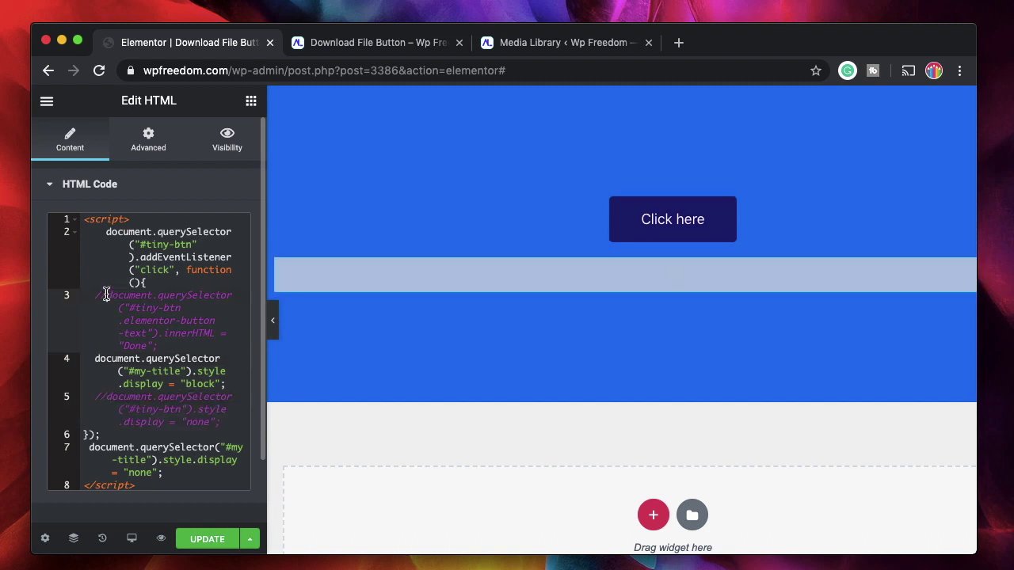
key(BackSpace)
key(BackSpace)
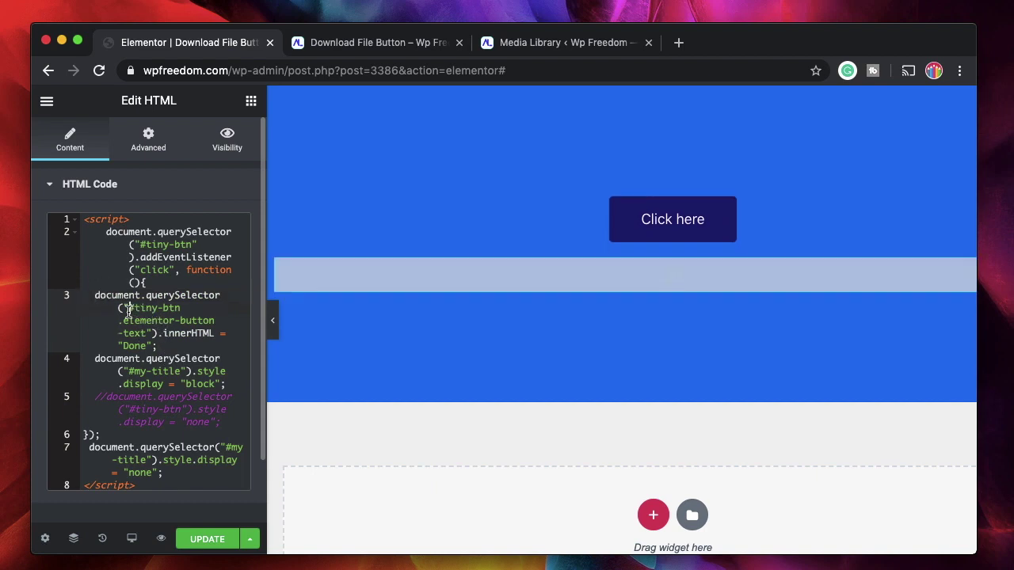
Step: Replace 'Done' with 'Downloaded' in line 3 and save the script
double_click(179, 308)
click(117, 320)
shift+click(149, 334)
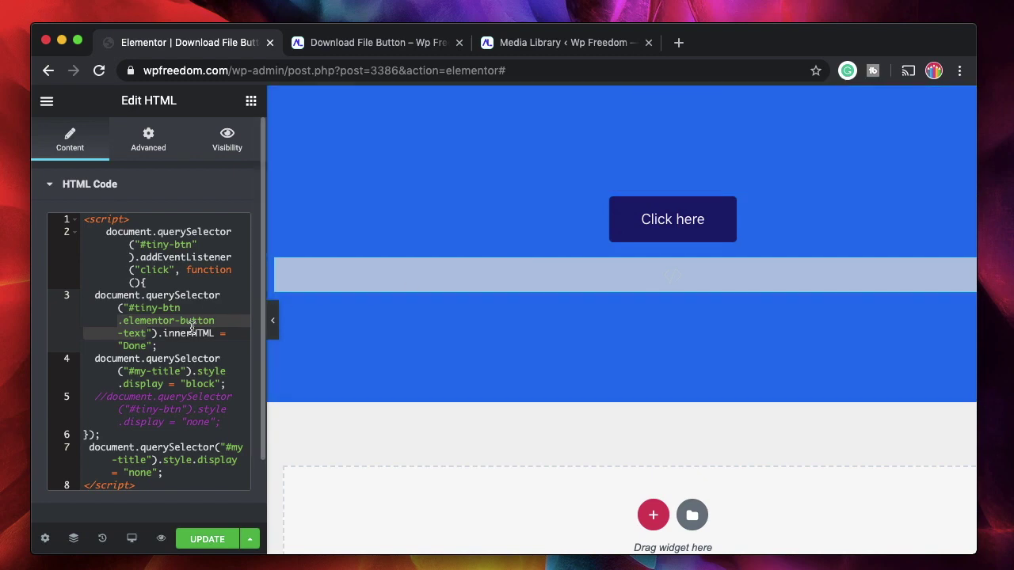
click(194, 333)
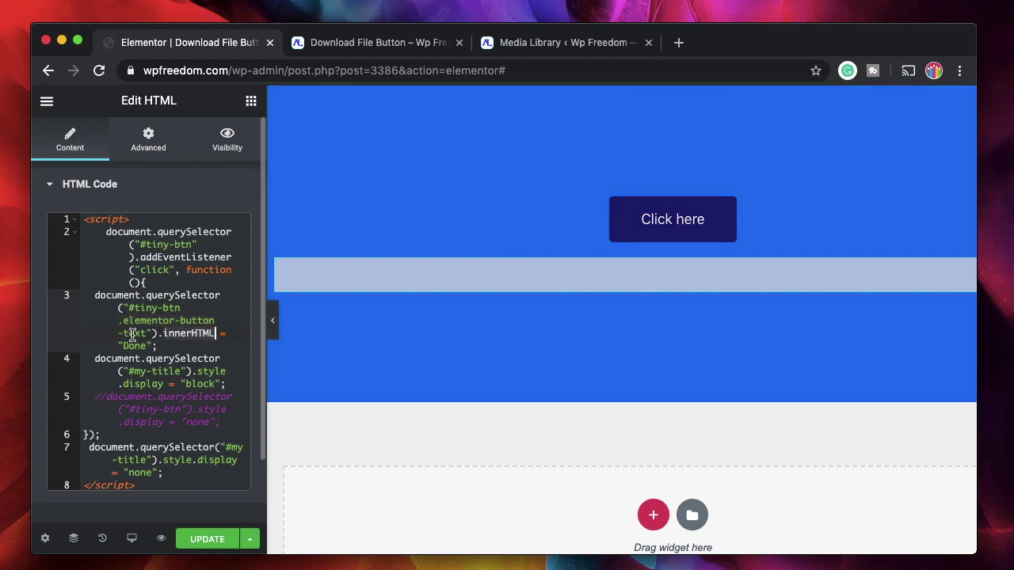
double_click(133, 349)
text(Downloaded)
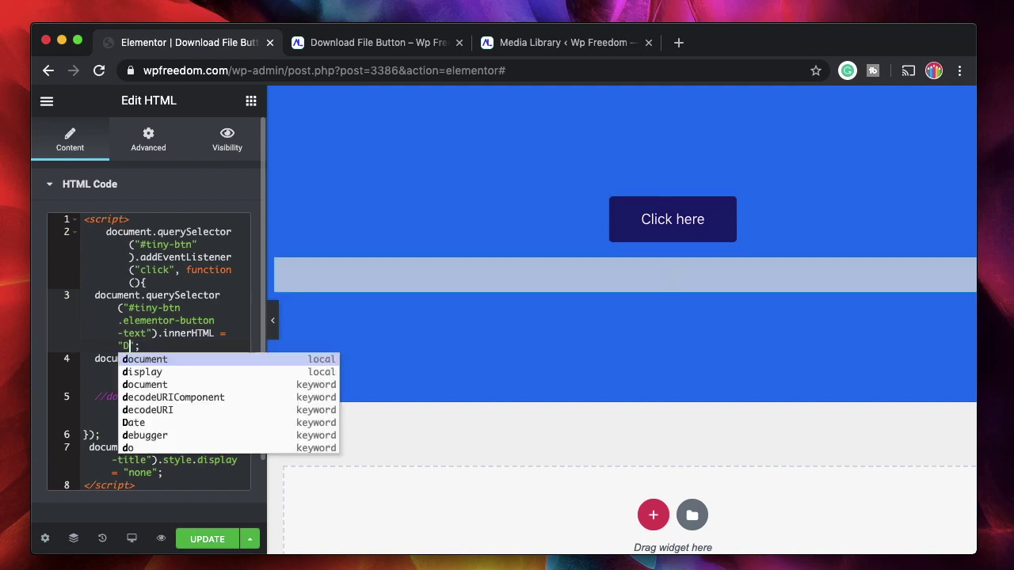
key(super+s)
Step: Test the download button in the template preview
click(301, 39)
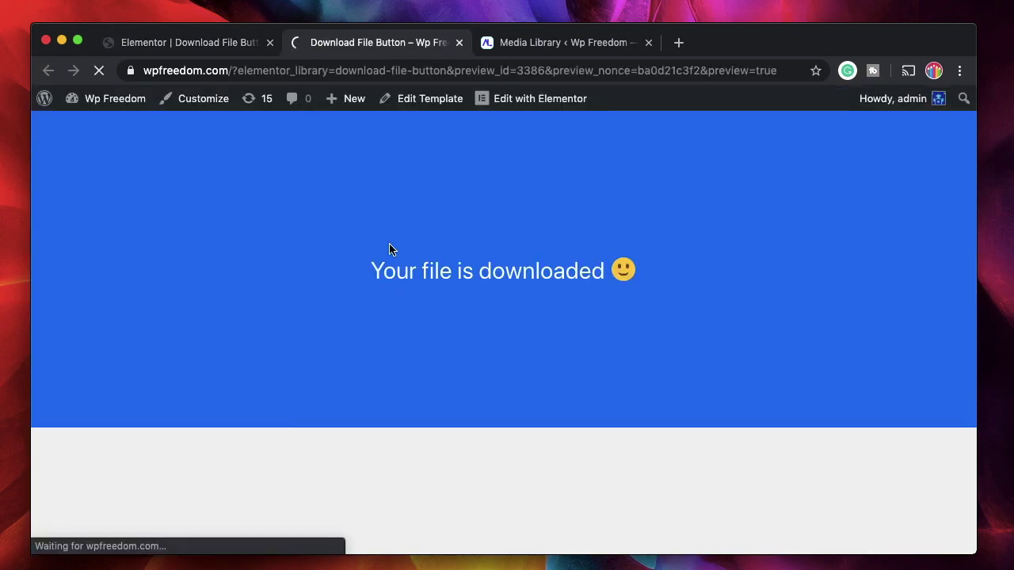
click(459, 258)
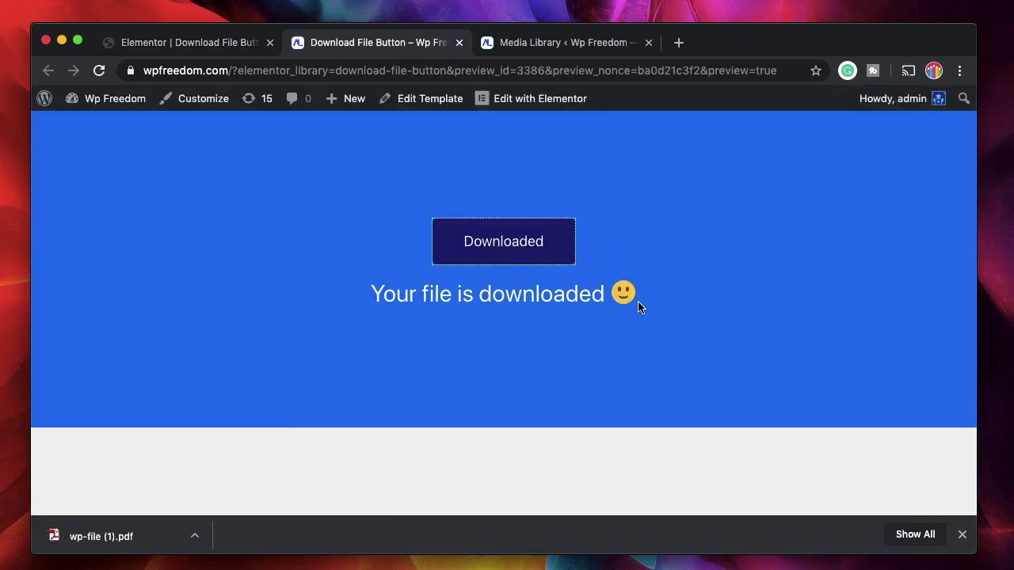
key(ctrl+shift+Tab)
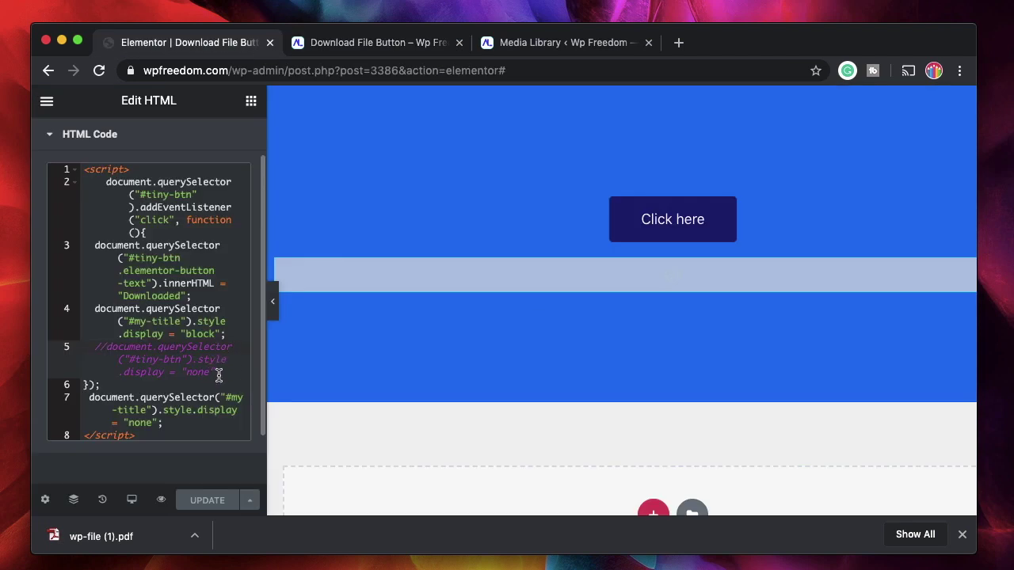
Step: Reload the preview, confirm the button downloads wp-file (2).pdf, then close the preview
click(373, 47)
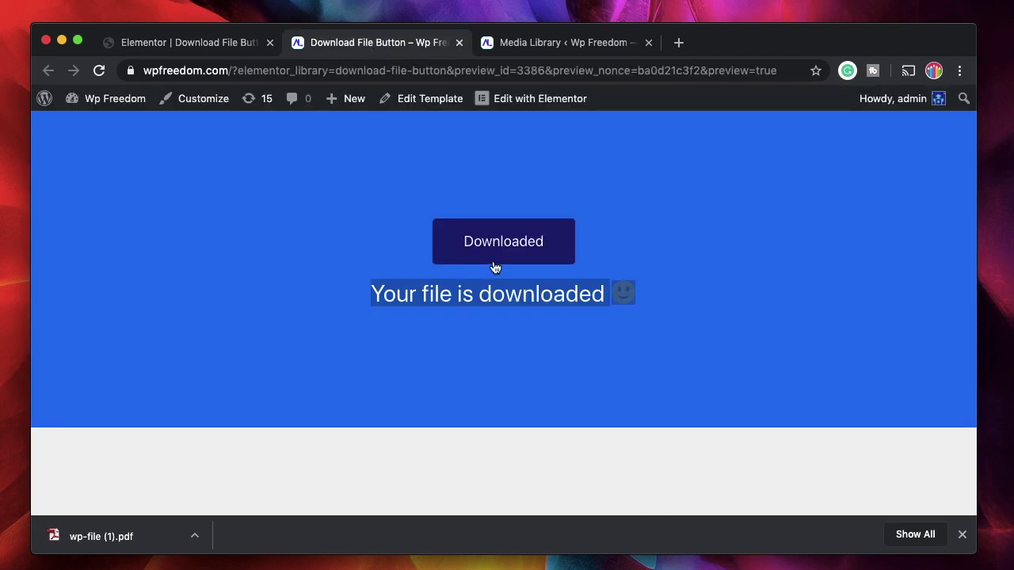
click(99, 70)
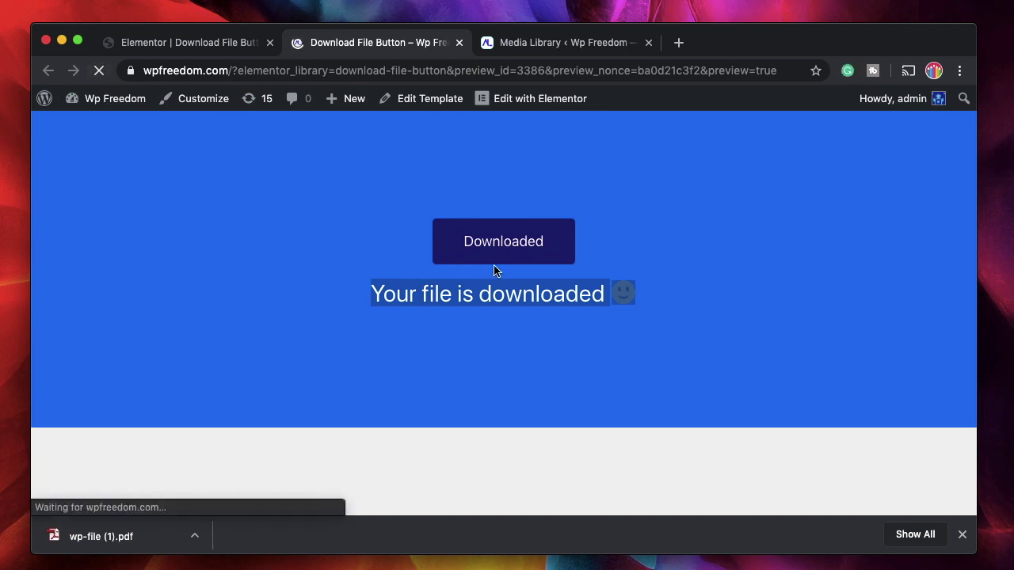
click(543, 270)
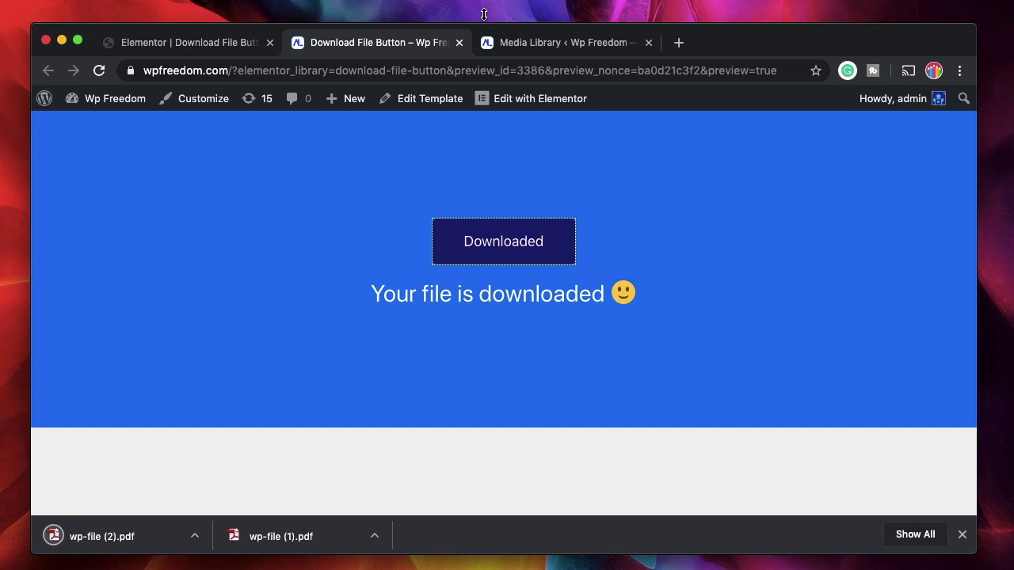
click(459, 42)
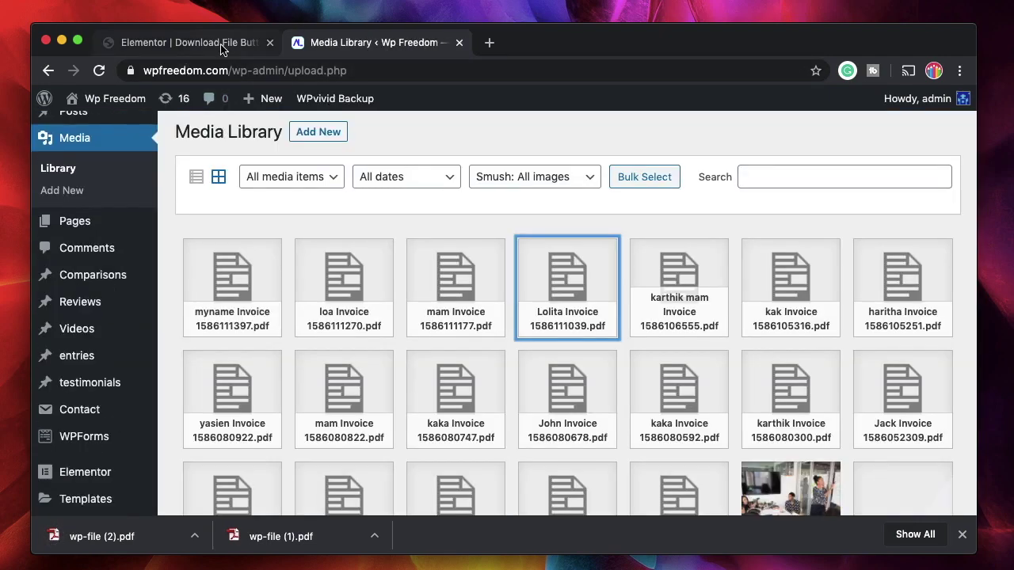
Step: Select the click handler on lines 2–6 of the HTML widget script
click(223, 46)
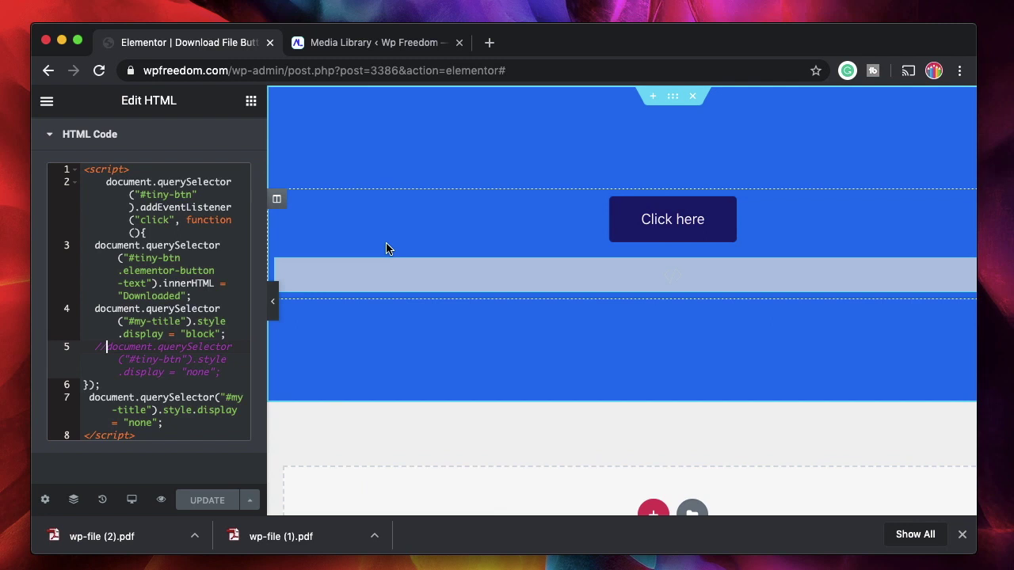
click(106, 181)
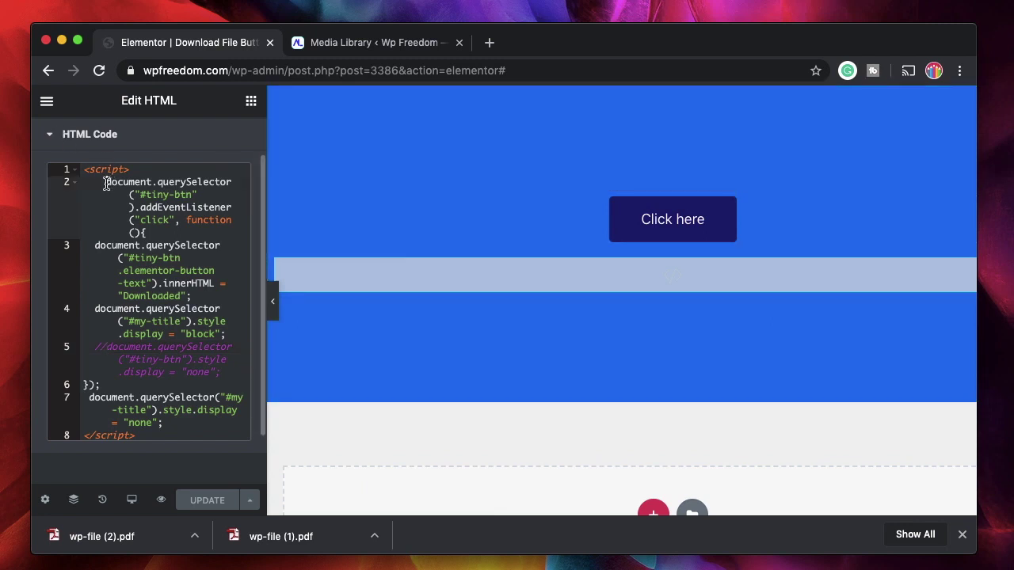
shift+click(101, 384)
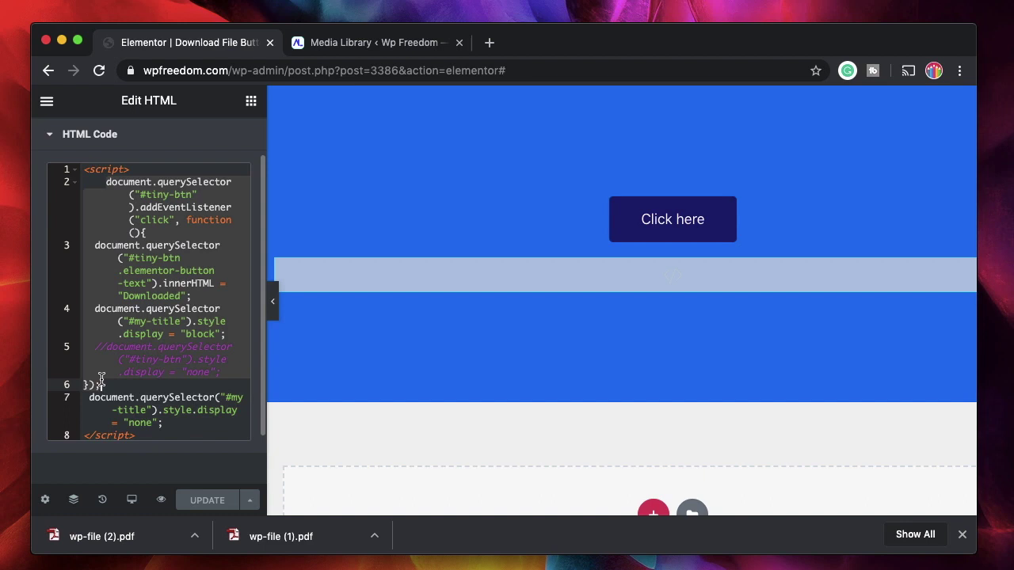